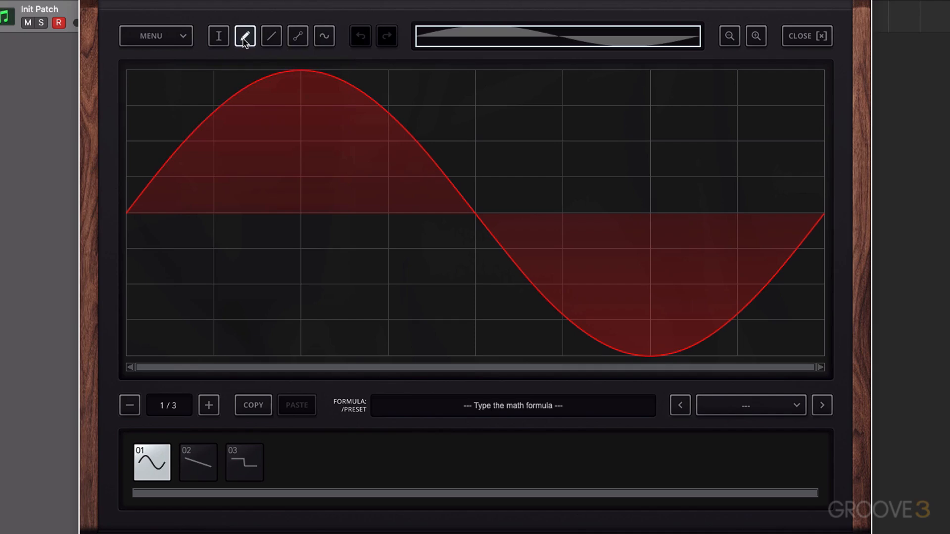
- Draw a jagged waveform freehand over the sine in waveform 01, and reshape it with several straight line segments
mouse_move(166, 77)
left_mouse_down()
mouse_move(210, 136)
mouse_move(277, 295)
mouse_move(355, 272)
mouse_move(443, 208)
mouse_move(575, 229)
mouse_move(718, 90)
mouse_move(797, 246)
mouse_move(808, 339)
mouse_move(817, 350)
left_mouse_up()
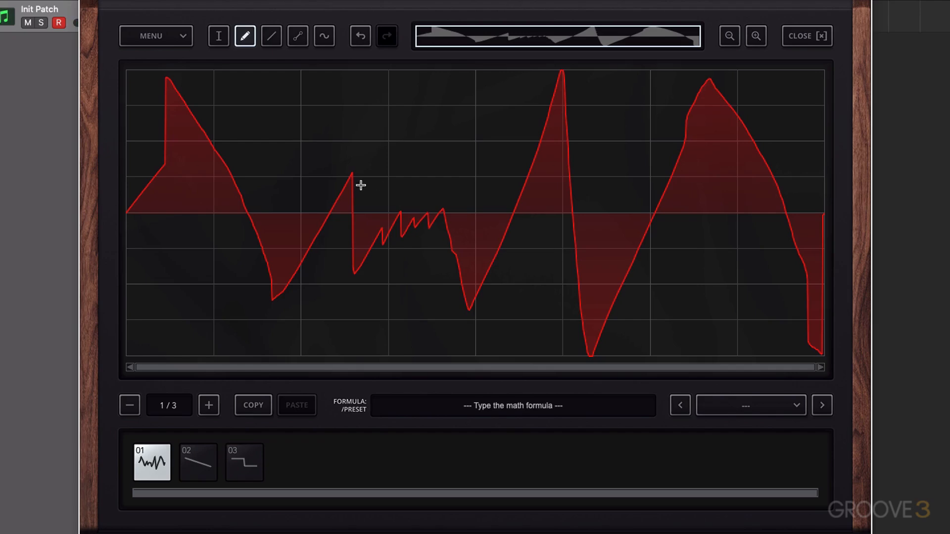
left_click(275, 38)
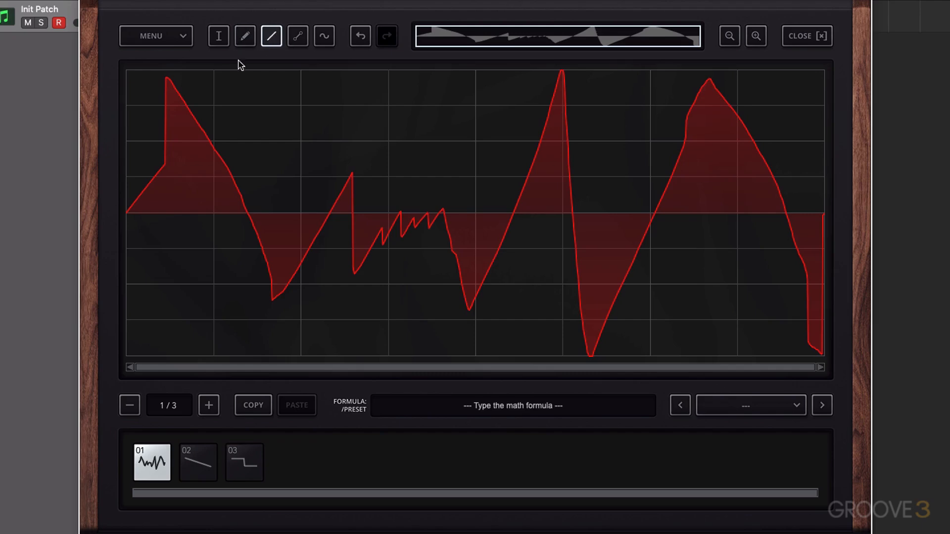
left_click_drag(129, 73, 823, 62)
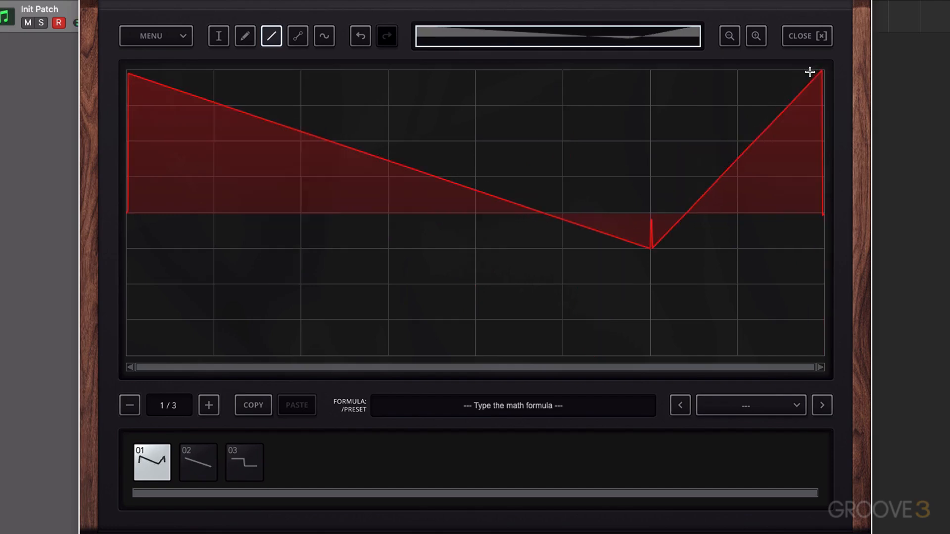
left_click_drag(557, 214, 711, 219)
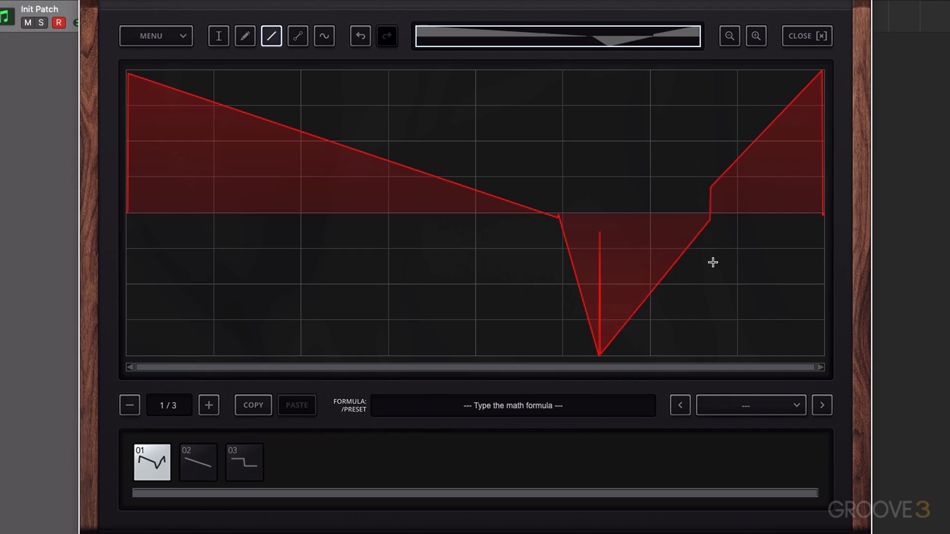
left_click(441, 166)
left_click_drag(356, 240, 255, 333)
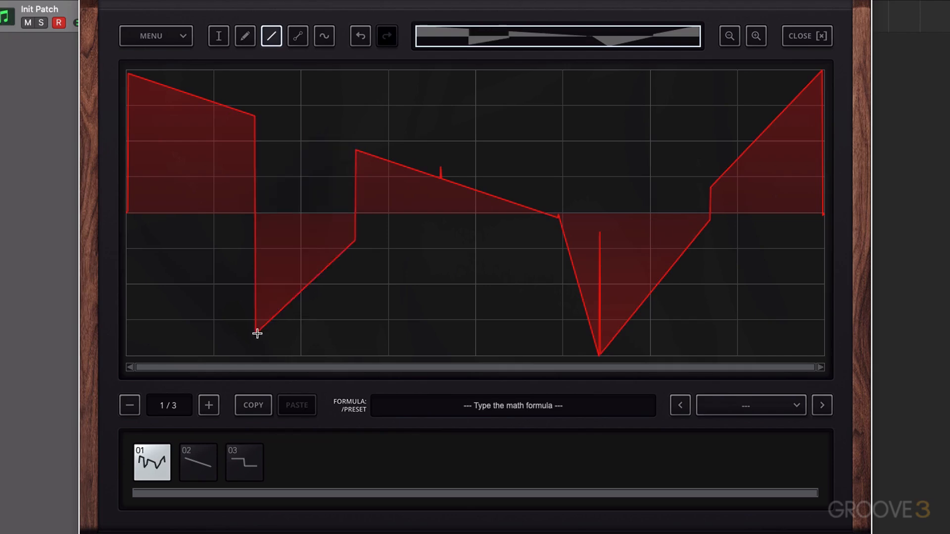
left_click_drag(470, 170, 558, 64)
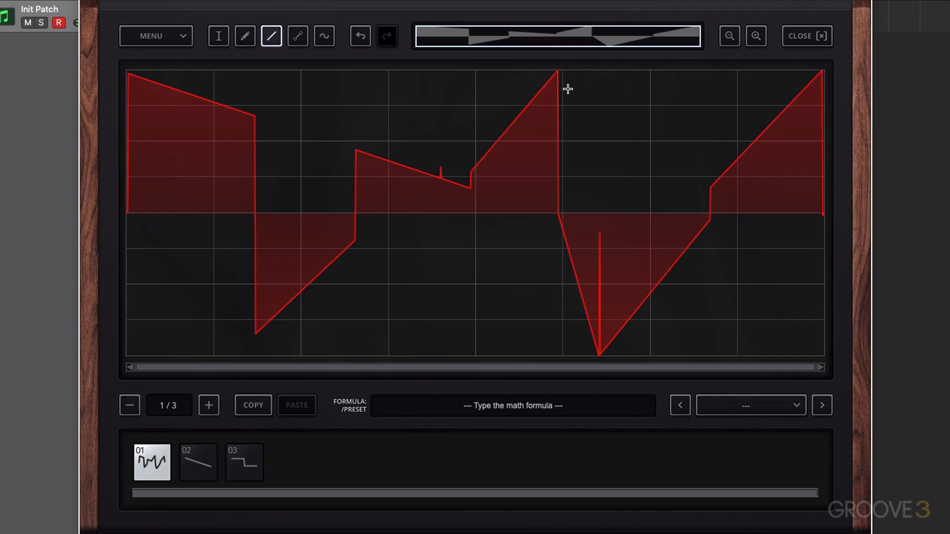
- Draw a connected six-point polyline across waveform 01, starting near its upper first quarter and ending low near the end of the cycle
left_click(299, 36)
left_click(230, 84)
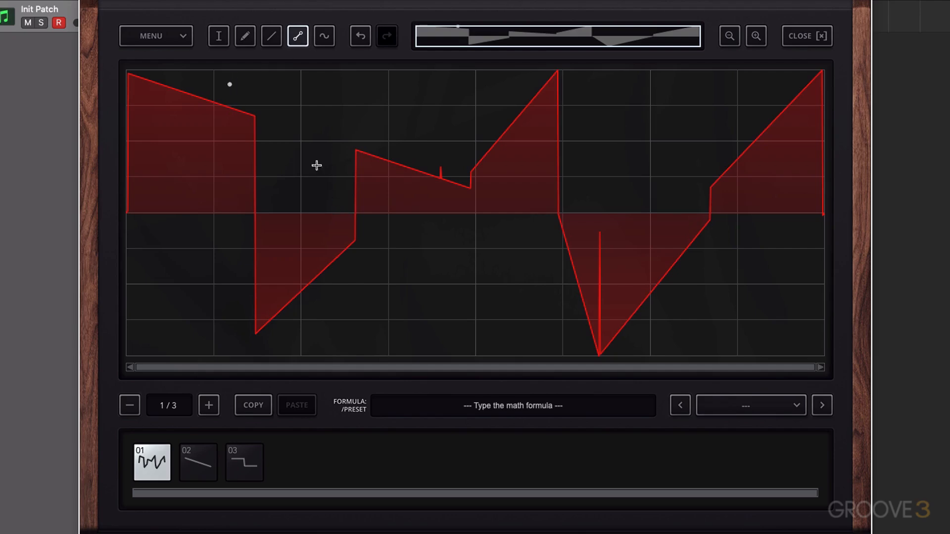
left_click(399, 263)
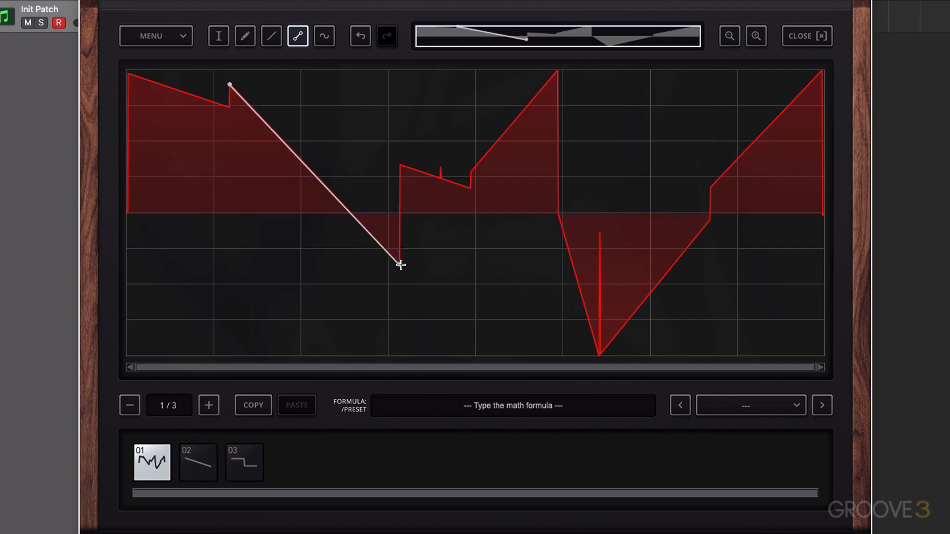
left_click(472, 312)
left_click(504, 191)
left_click(624, 159)
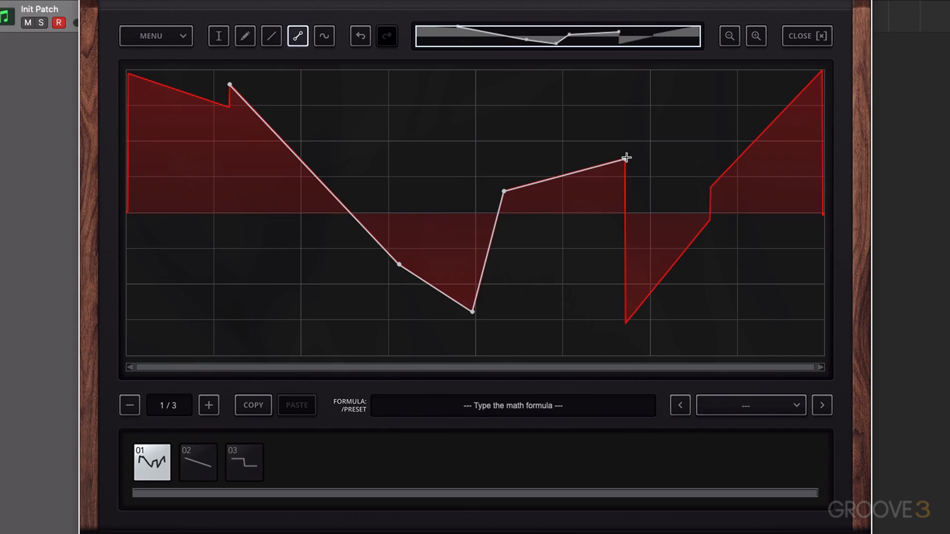
left_click(786, 343)
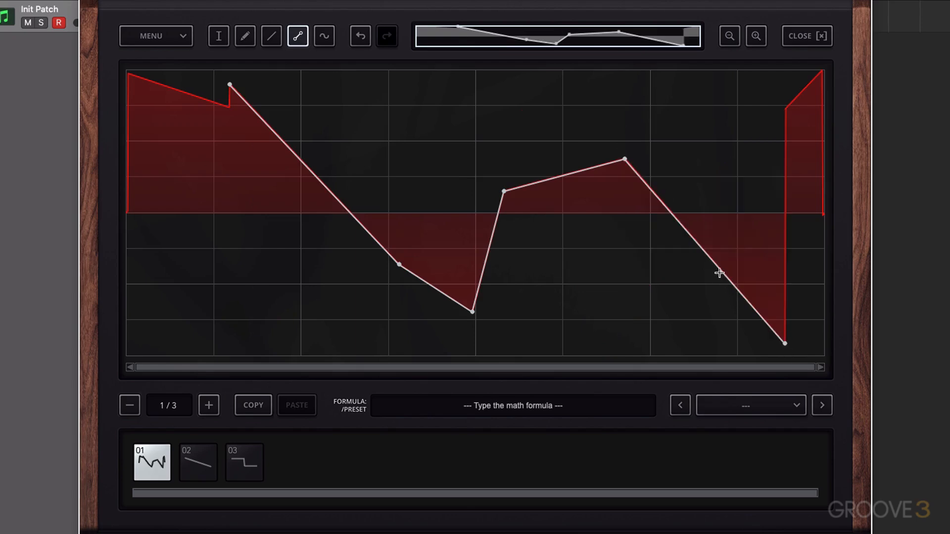
- Bend the five straight segments between the polyline's points into smooth curves
left_click_drag(719, 272, 702, 292)
left_click_drag(571, 176, 531, 207)
left_click_drag(489, 256, 532, 269)
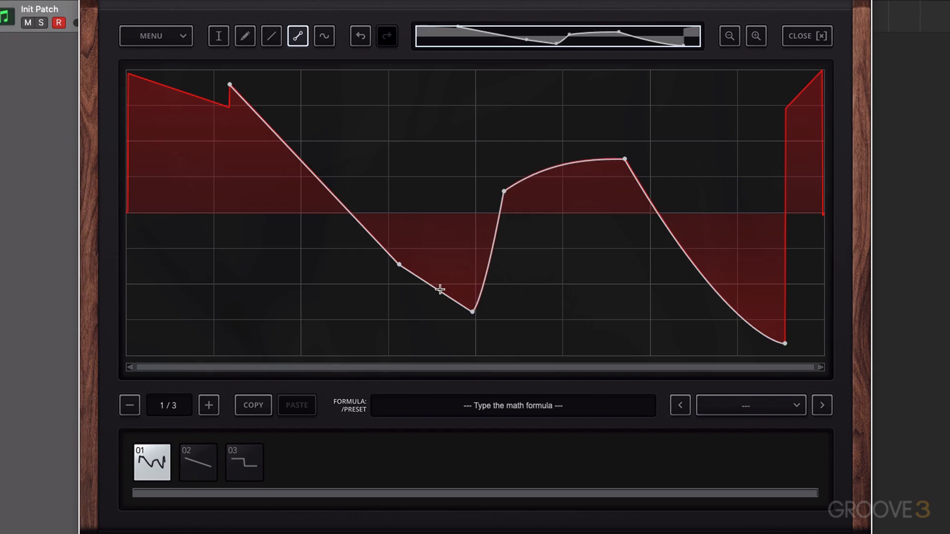
left_click_drag(439, 284, 410, 341)
left_click_drag(318, 182, 359, 104)
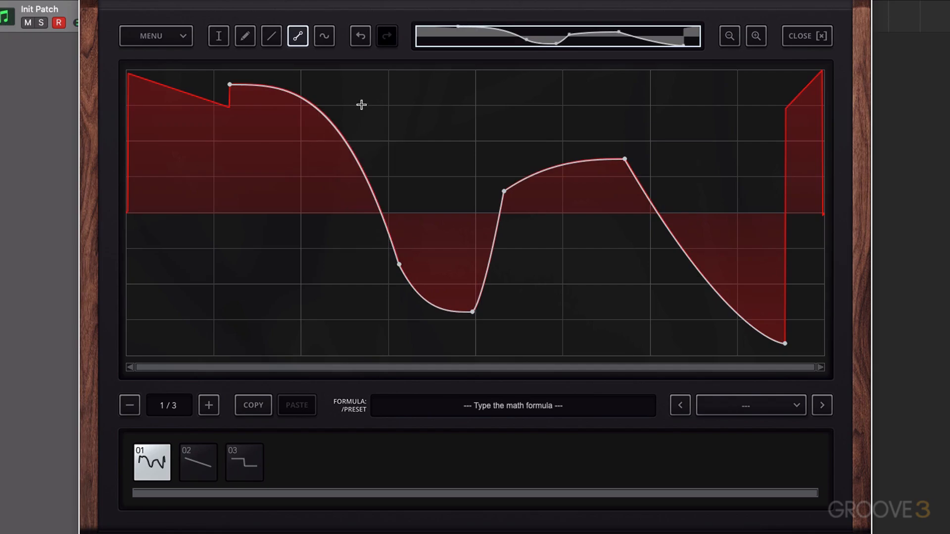
- Add two points before the polyline's first node, move the outer one to the lower start of the cycle, and curve the rising segment
left_click(211, 163)
left_click(157, 345)
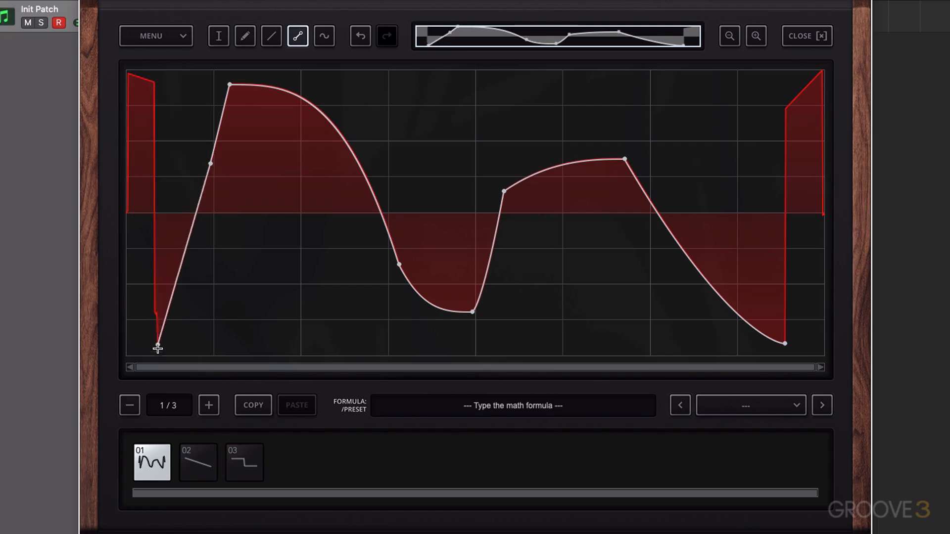
left_click_drag(157, 346, 135, 367)
left_click_drag(177, 259, 201, 318)
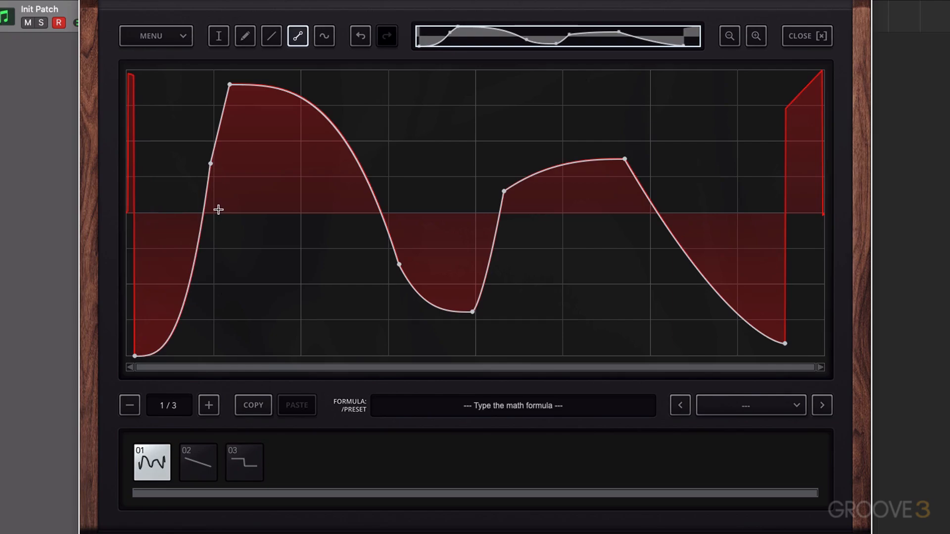
- Switch waveform 01 to harmonic spectrum editing and clear it with Clean Waveform
left_click(326, 39)
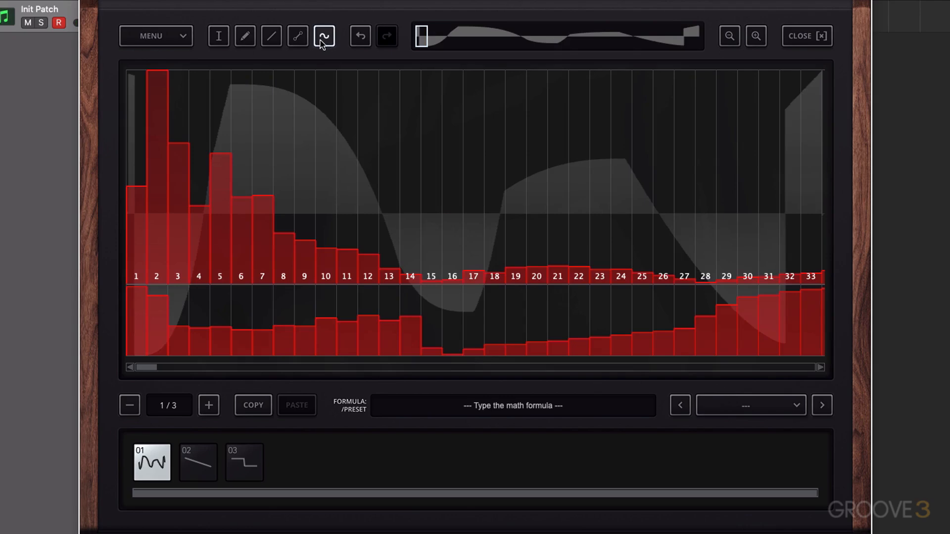
left_click(184, 36)
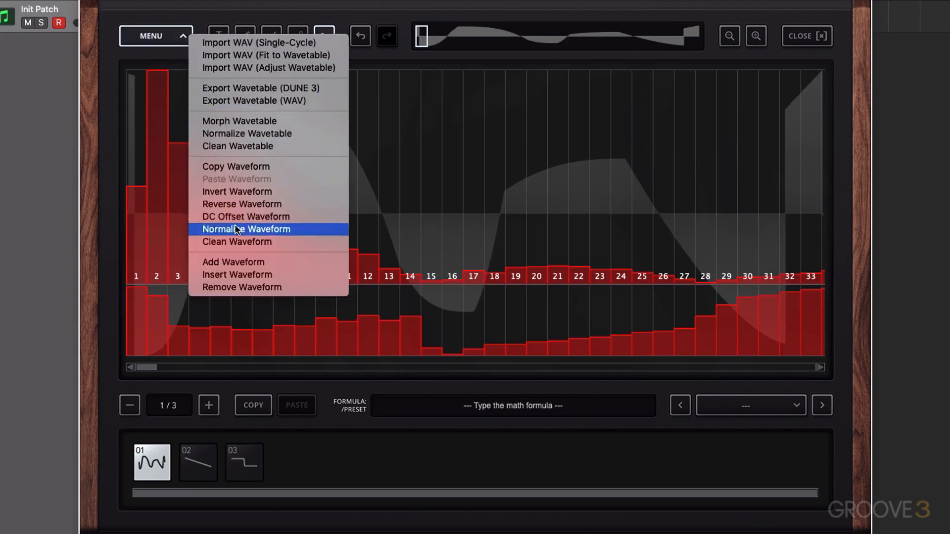
left_click(244, 242)
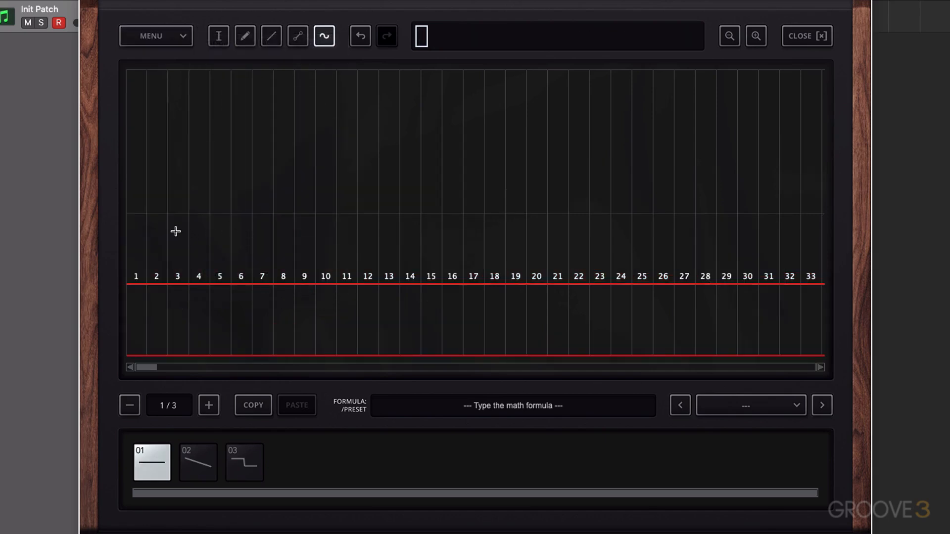
- Add magnitudes to harmonics 1, 4, 7, 10, 14 and 19, with bin 10 at about 0.20 and bin 14 at about 0.49
left_click_drag(139, 218, 138, 127)
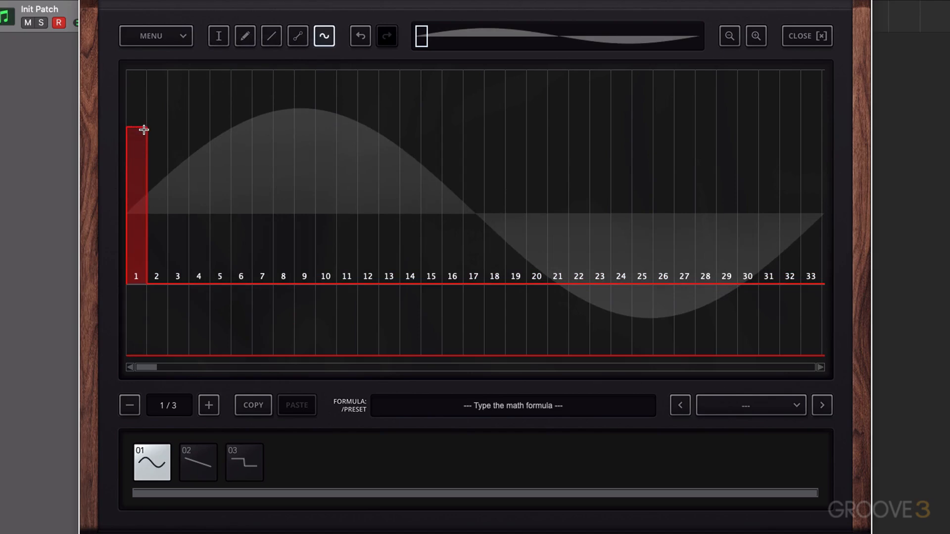
left_click_drag(204, 227, 202, 204)
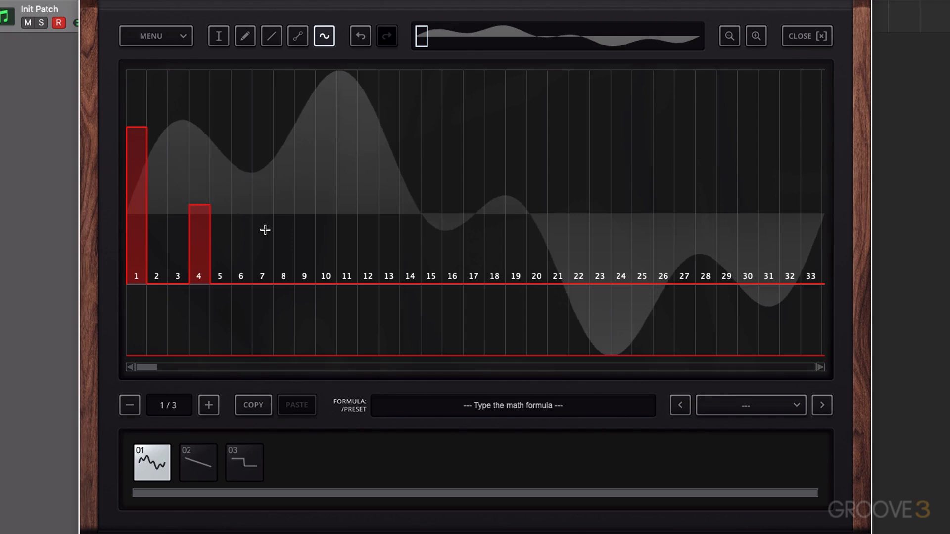
mouse_move(265, 230)
left_mouse_down()
mouse_move(263, 191)
mouse_move(262, 223)
left_mouse_up()
mouse_move(325, 234)
left_mouse_down()
mouse_move(324, 223)
mouse_move(325, 240)
left_mouse_up()
left_click_drag(407, 233, 405, 177)
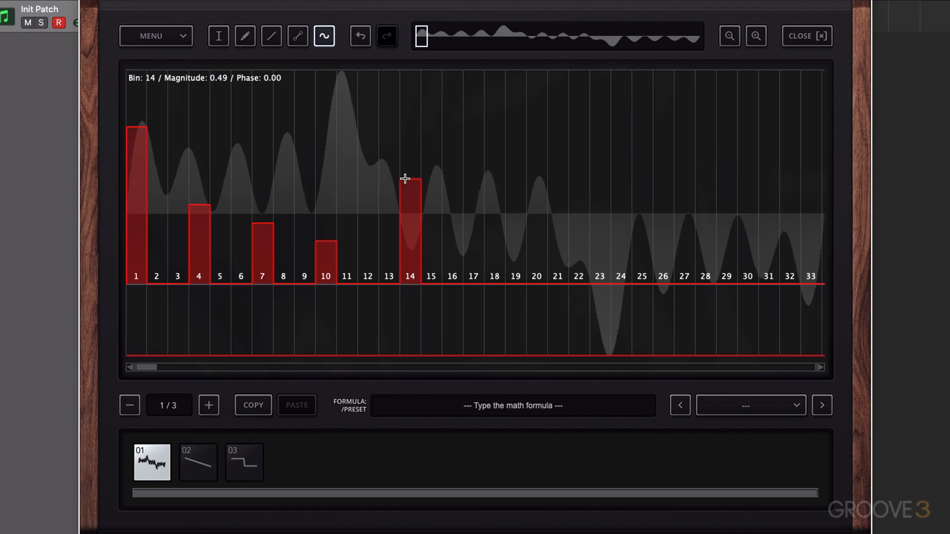
left_click_drag(405, 179, 405, 179)
left_click_drag(515, 233, 515, 206)
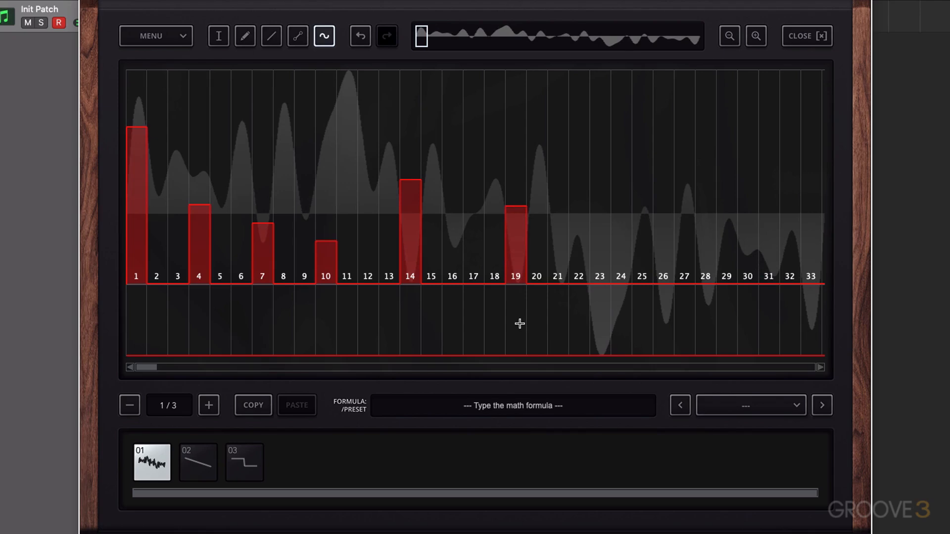
- Raise the phase of harmonics 19, 10 and 7 to high values
left_click_drag(519, 324, 519, 297)
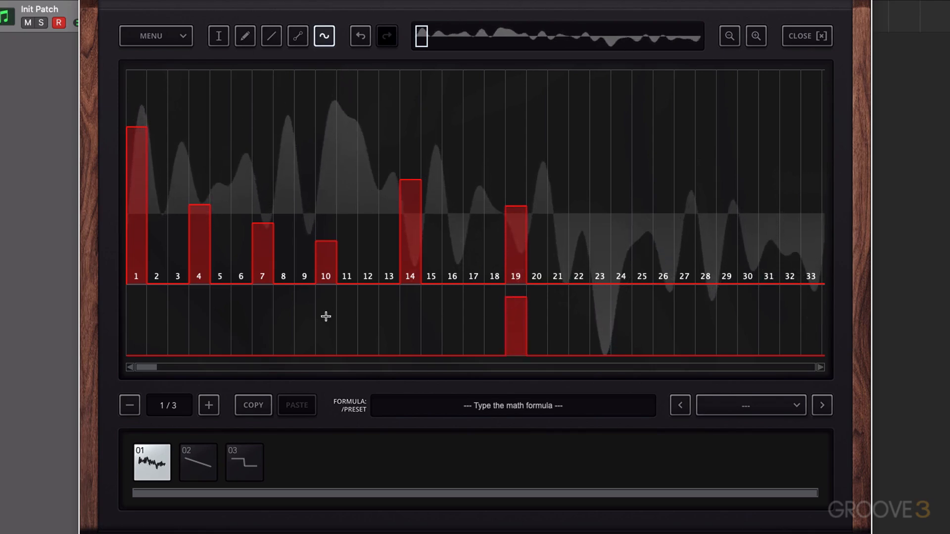
left_click_drag(326, 316, 330, 292)
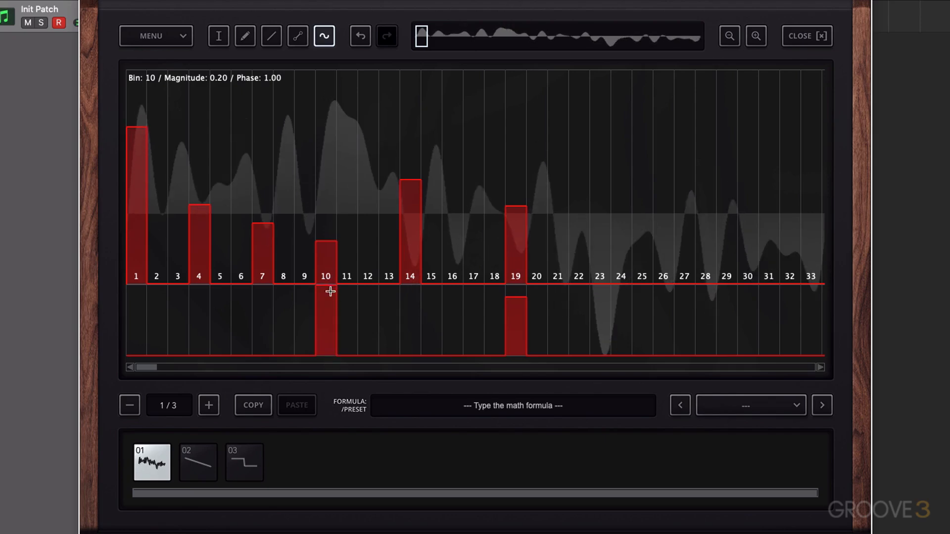
left_click_drag(261, 312, 261, 303)
- Examine the harmonic spectrum of waveform 01 at different zoom levels, from the full bin range to individual bins
scroll(531, 254, "down", 1)
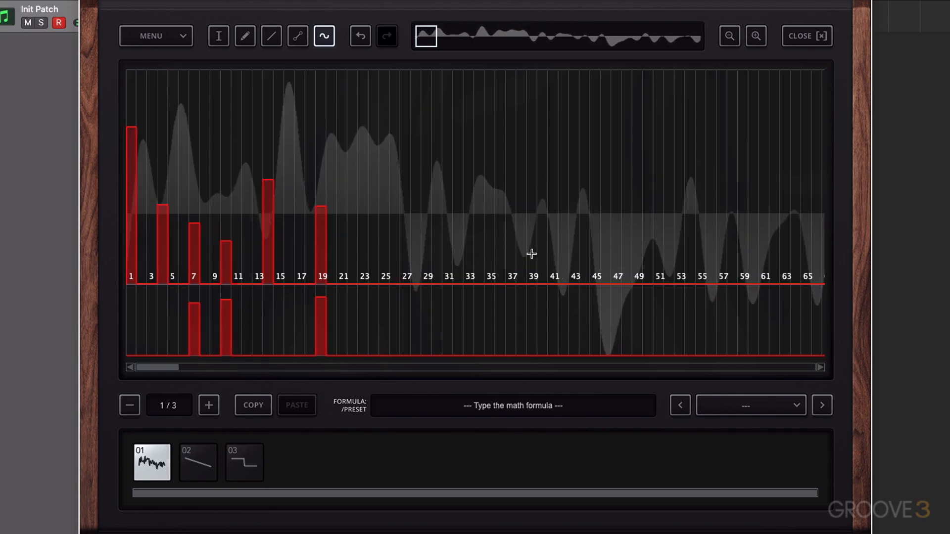
mouse_move(433, 39)
left_mouse_down()
mouse_move(609, 37)
mouse_move(418, 36)
left_mouse_up()
left_click(730, 36)
left_click(730, 36)
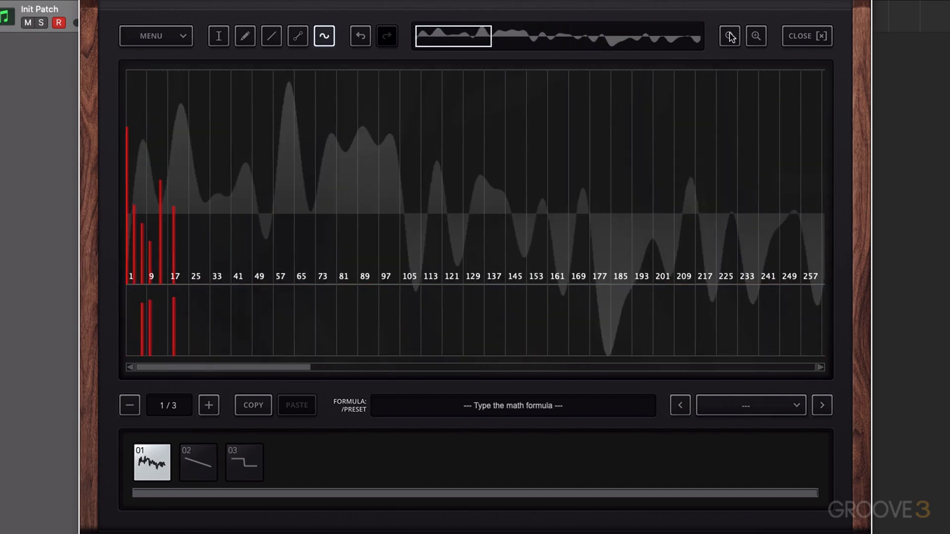
left_click(730, 36)
left_click(730, 35)
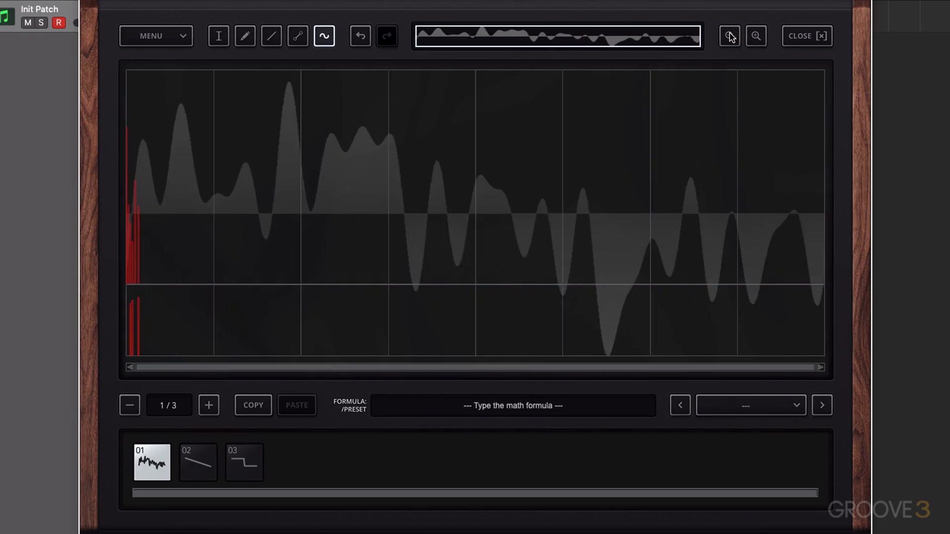
left_click(755, 35)
left_click(756, 36)
left_click(756, 36)
left_click(756, 35)
left_click(757, 34)
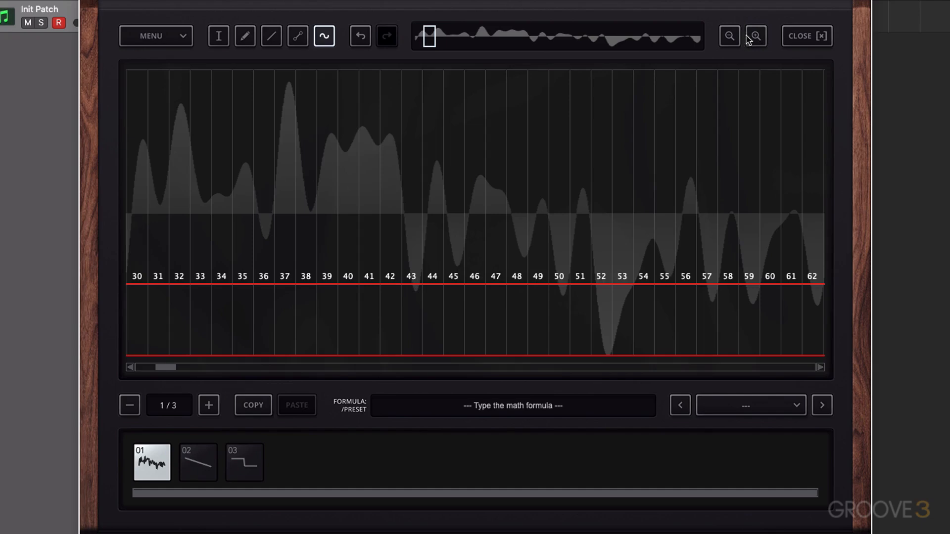
- Draw a low band of magnitudes across the higher harmonics up to about three eighths of the full range, and thin out its lower part
left_click(733, 35)
left_click(734, 35)
left_click(733, 35)
left_click(734, 35)
left_click(734, 36)
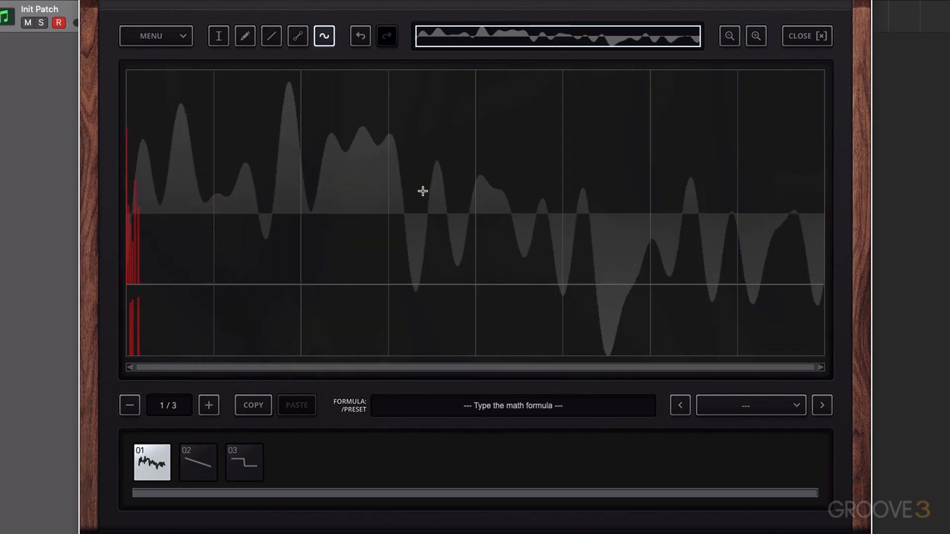
left_click_drag(174, 262, 387, 277)
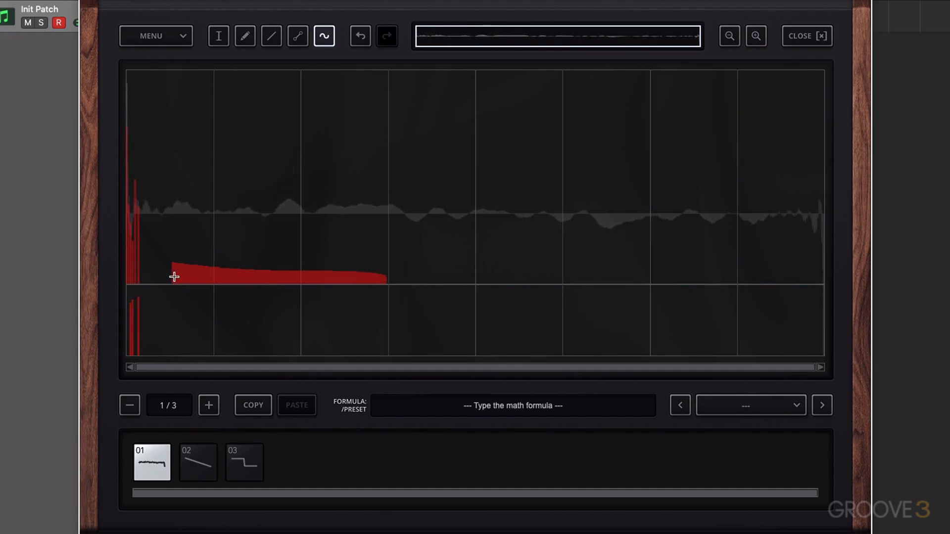
left_click_drag(174, 276, 337, 283)
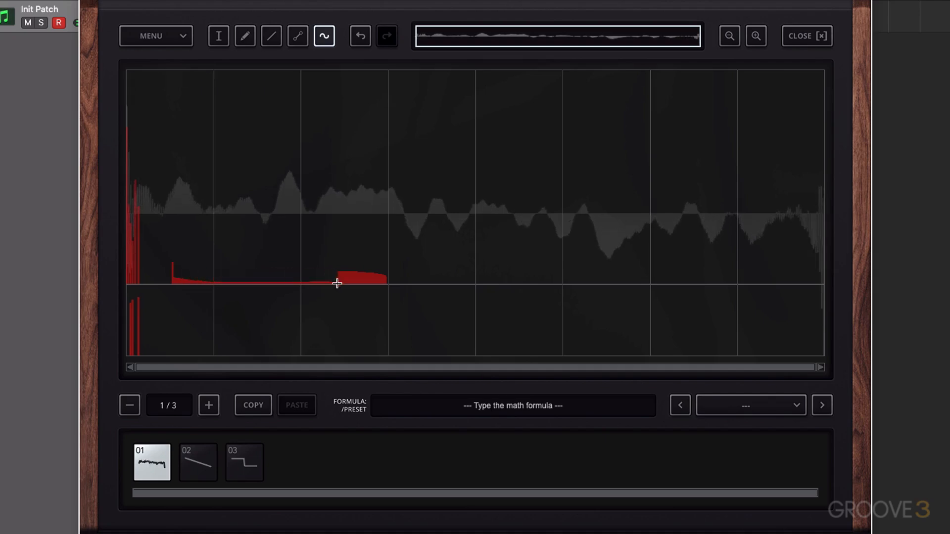
left_click_drag(176, 280, 144, 284)
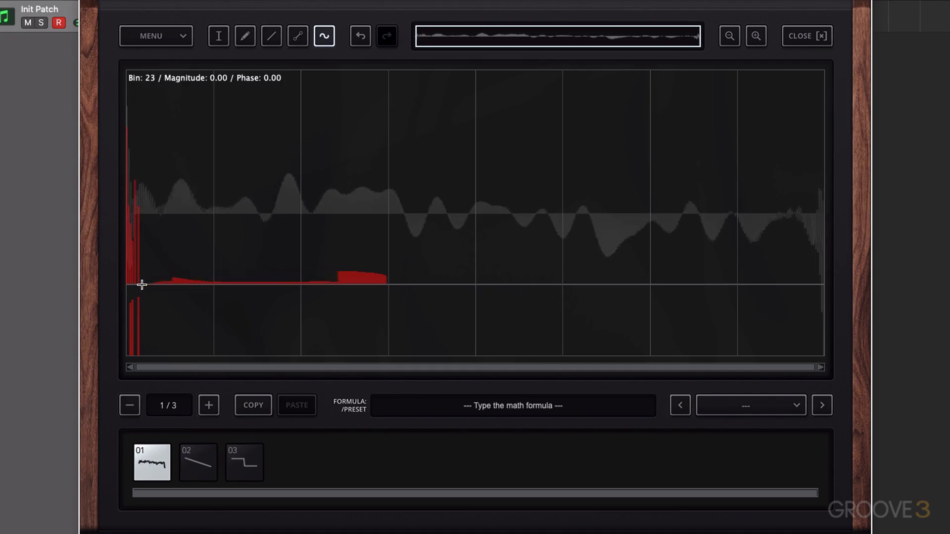
- Raise the magnitudes of harmonics 2 to 15 to nearly the maximum
left_click(127, 136)
scroll(129, 140, "up", 5)
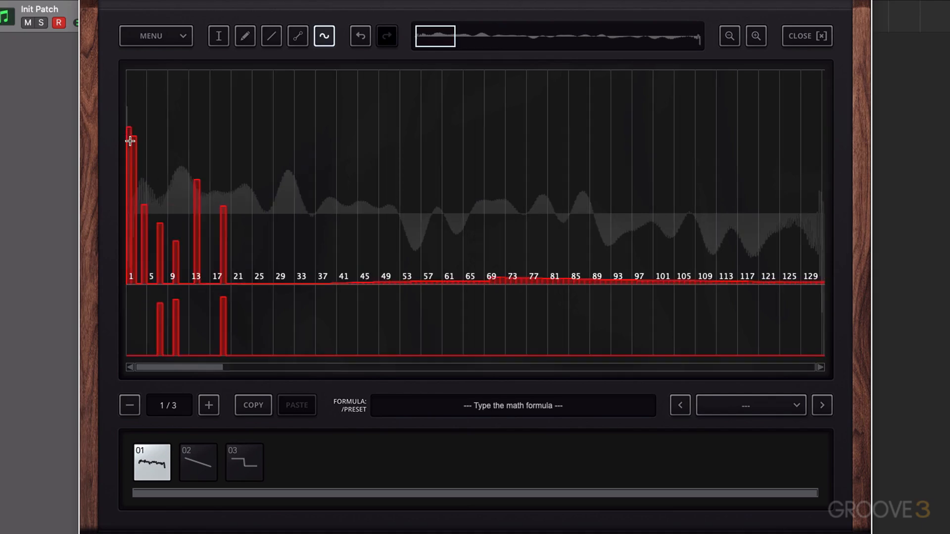
mouse_move(131, 129)
left_mouse_down()
mouse_move(147, 73)
mouse_move(203, 77)
left_mouse_up()
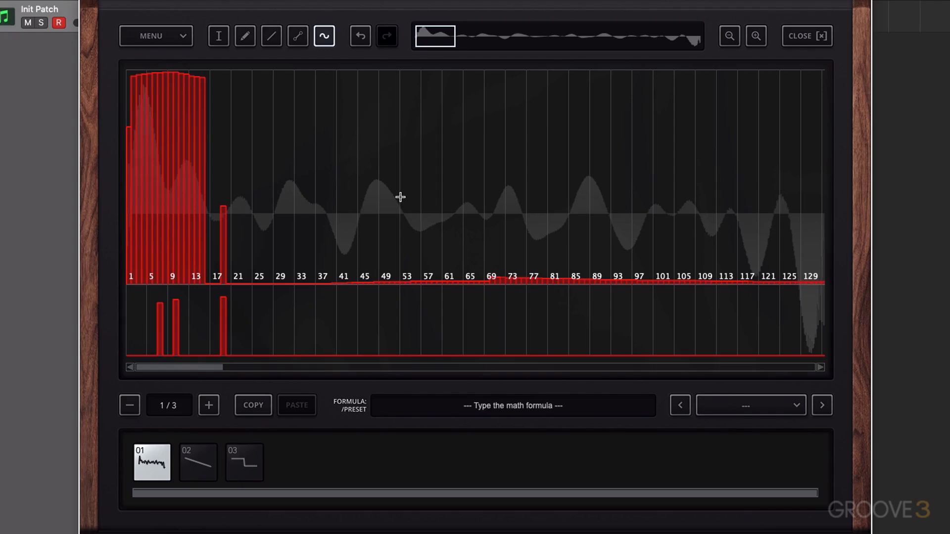
- Undo the latest harmonic magnitude edits and redo them
left_click(368, 36)
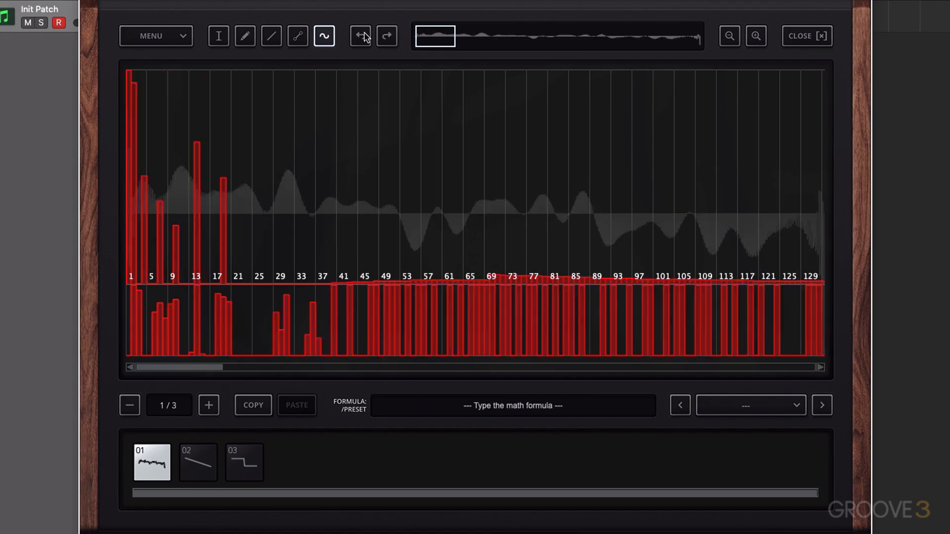
left_click(364, 36)
left_click(387, 37)
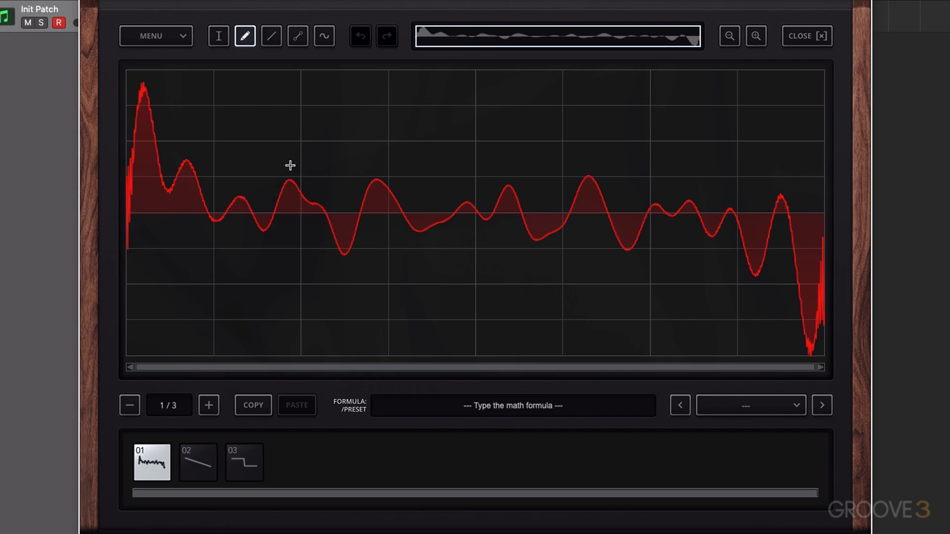
- Select the section of waveform 01 from about 15% to 53% of its length and reverse it
left_click(219, 36)
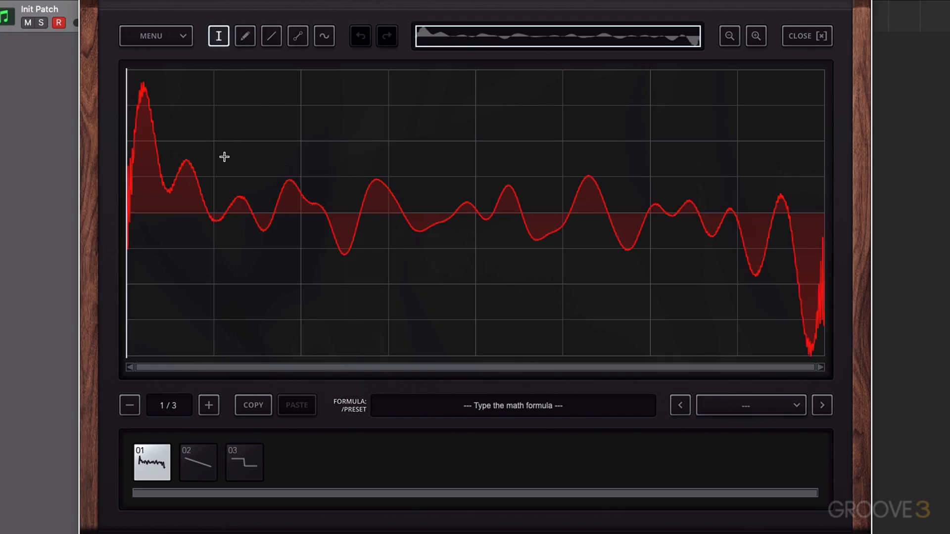
left_click_drag(229, 157, 496, 164)
right_click(372, 157)
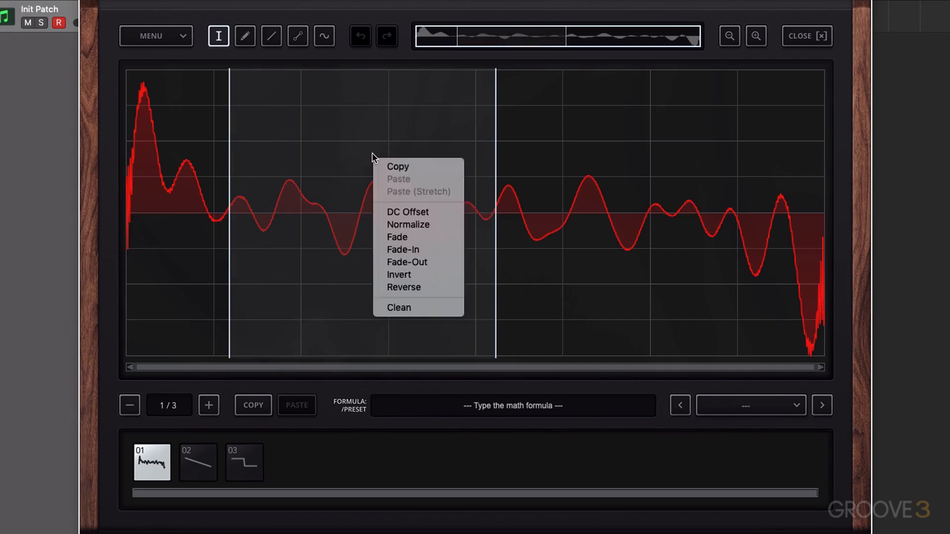
left_click(420, 287)
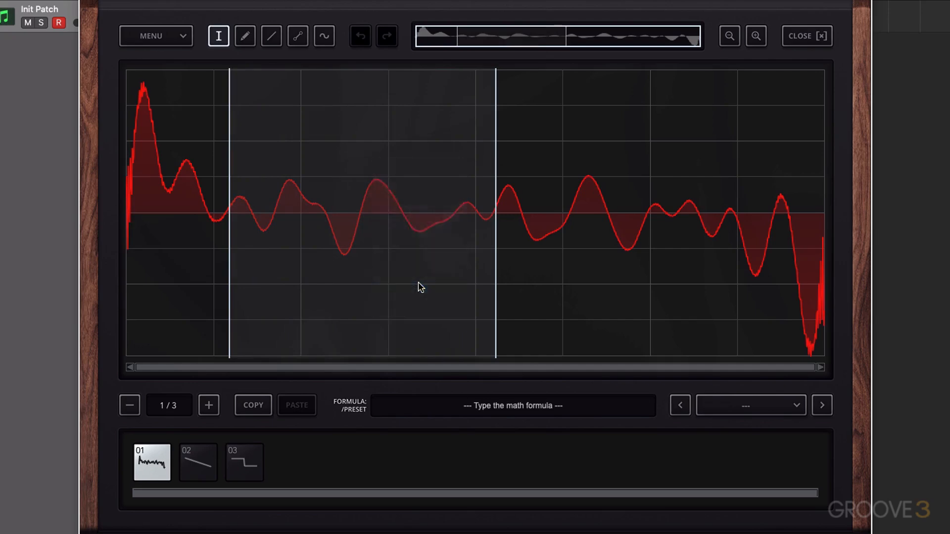
- Normalize the selected section, undo that, then undo and redo the reversal
right_click(350, 145)
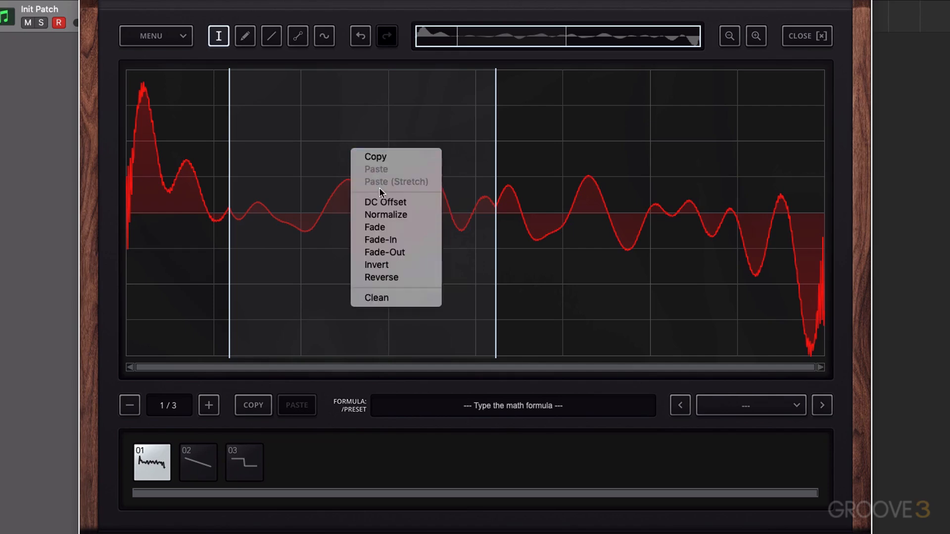
left_click(408, 214)
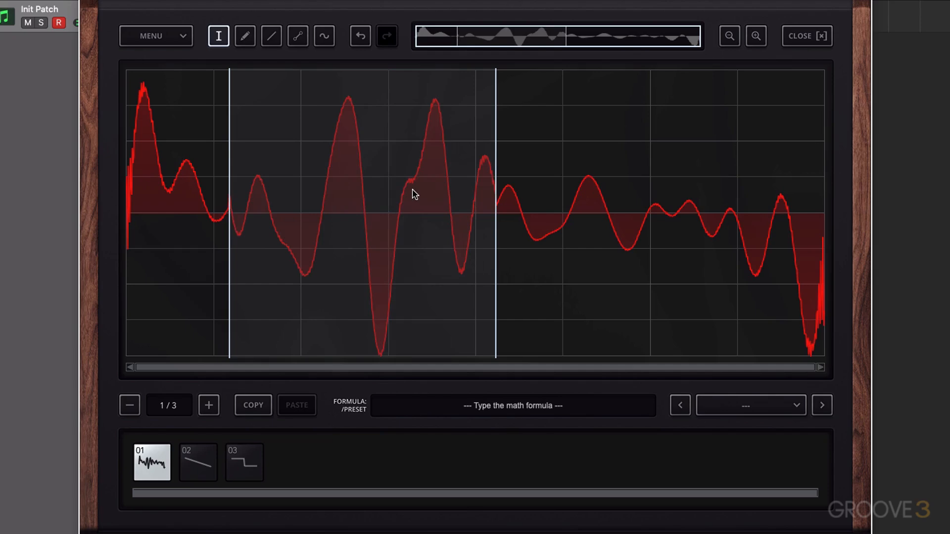
left_click(361, 37)
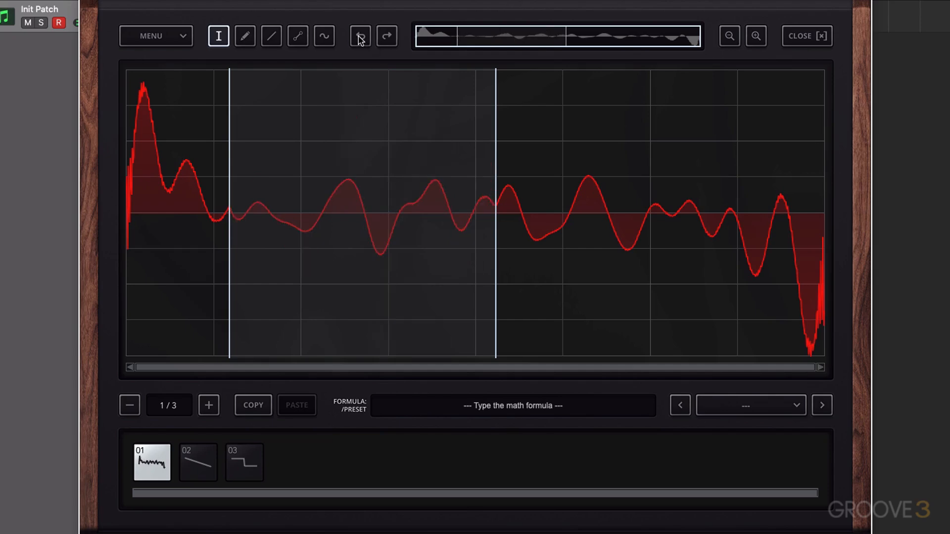
left_click(361, 38)
left_click(387, 37)
- Invert the selected section of waveform 01 and close the wavetable editor
right_click(358, 134)
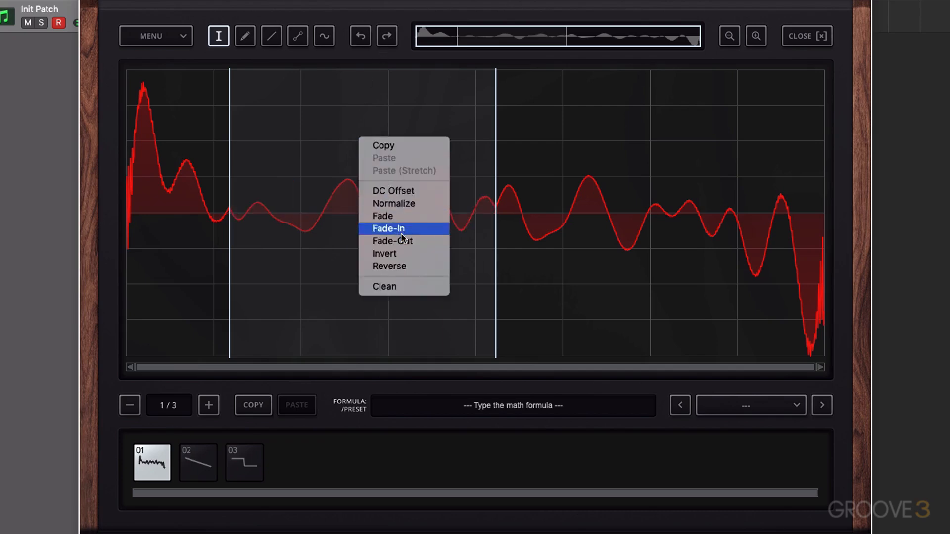
left_click(405, 255)
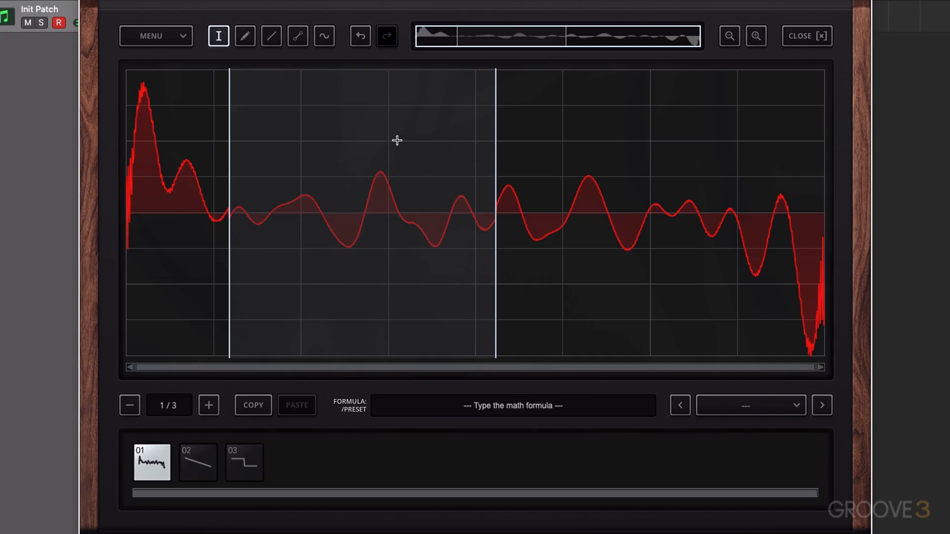
left_click(804, 42)
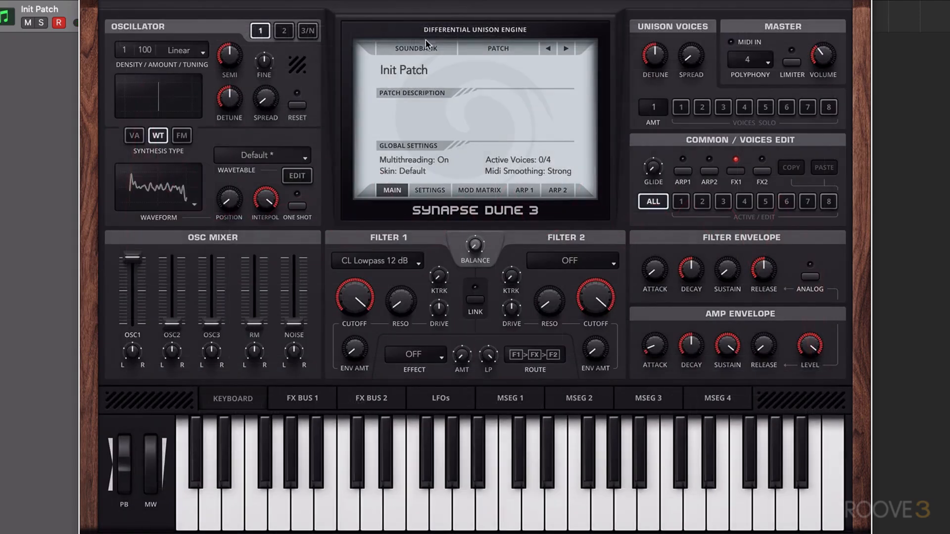
- Initialize the patch and open the wavetable editor with the oscillator set to wavetable (WT) synthesis
left_click(499, 49)
left_click(507, 162)
left_click(164, 138)
left_click(306, 175)
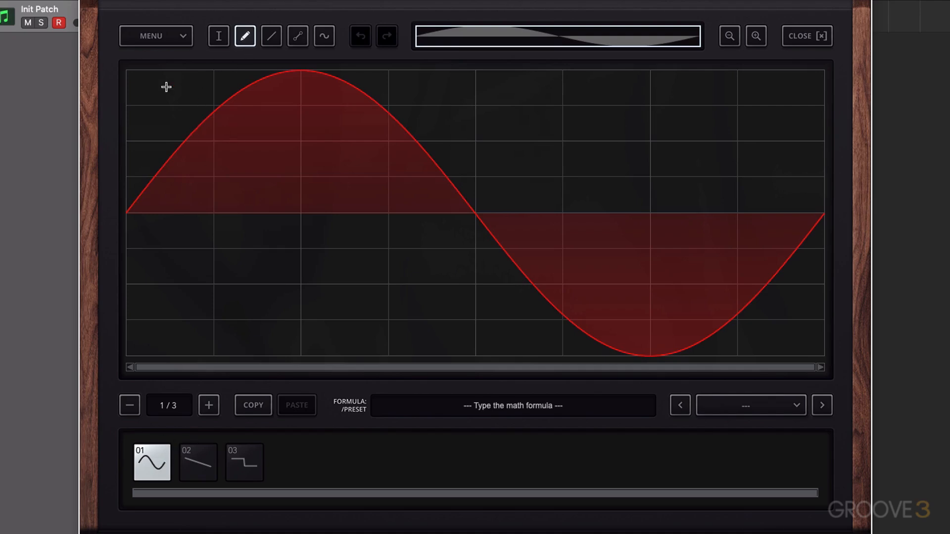
- Draw a freehand jagged sawtooth-like shape across waveform 01 and a large W-shaped zigzag across waveform 02
mouse_move(137, 84)
left_mouse_down()
mouse_move(225, 250)
mouse_move(454, 144)
mouse_move(541, 386)
mouse_move(705, 241)
left_mouse_up()
left_click_drag(733, 209, 822, 70)
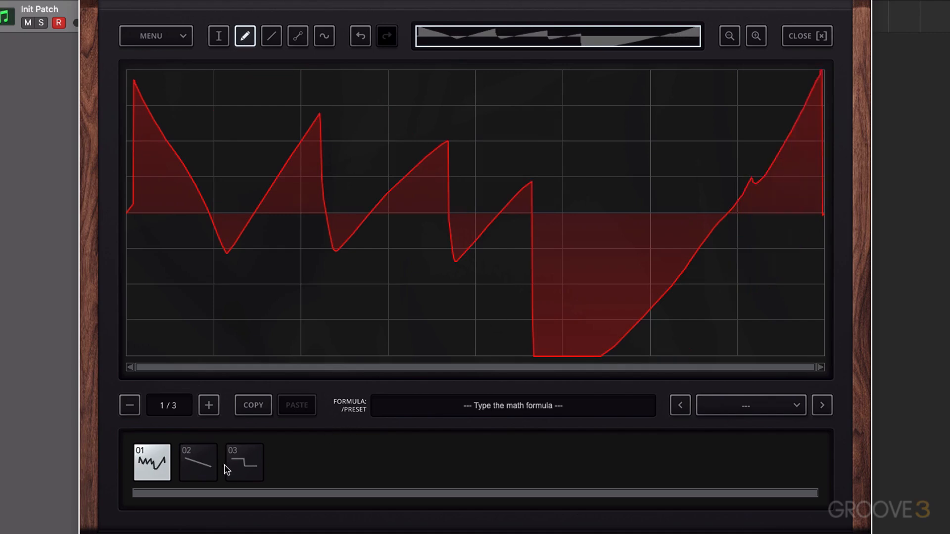
left_click(195, 466)
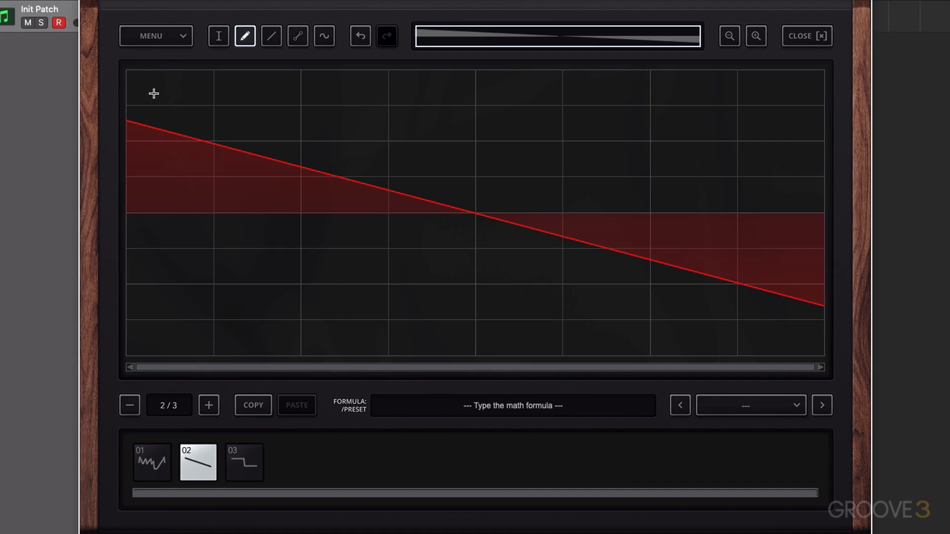
mouse_move(147, 84)
left_mouse_down()
mouse_move(287, 272)
mouse_move(547, 125)
mouse_move(556, 110)
mouse_move(695, 297)
mouse_move(822, 96)
mouse_move(811, 79)
left_mouse_up()
- Raise waveform 03's harmonic magnitudes with a low freehand band from about harmonic 18 to harmonic 50
left_click(251, 471)
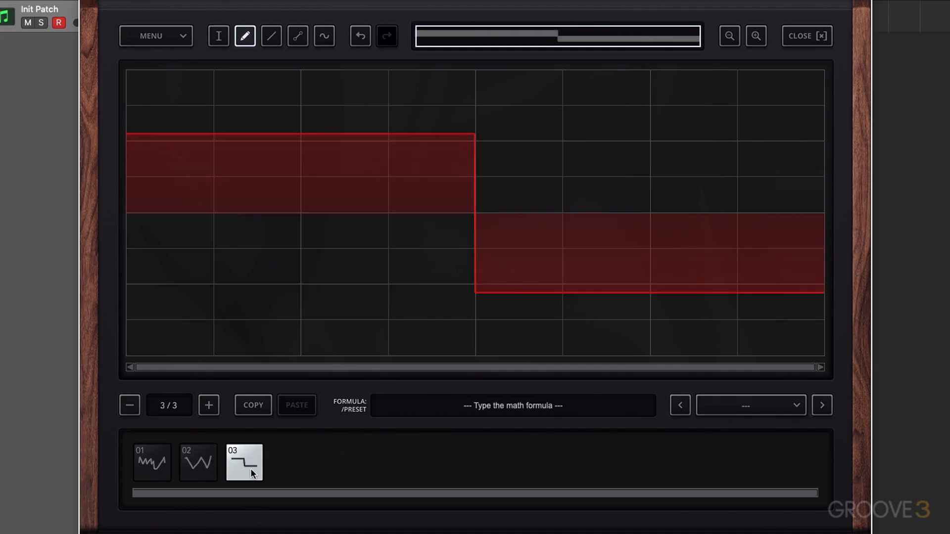
left_click(324, 35)
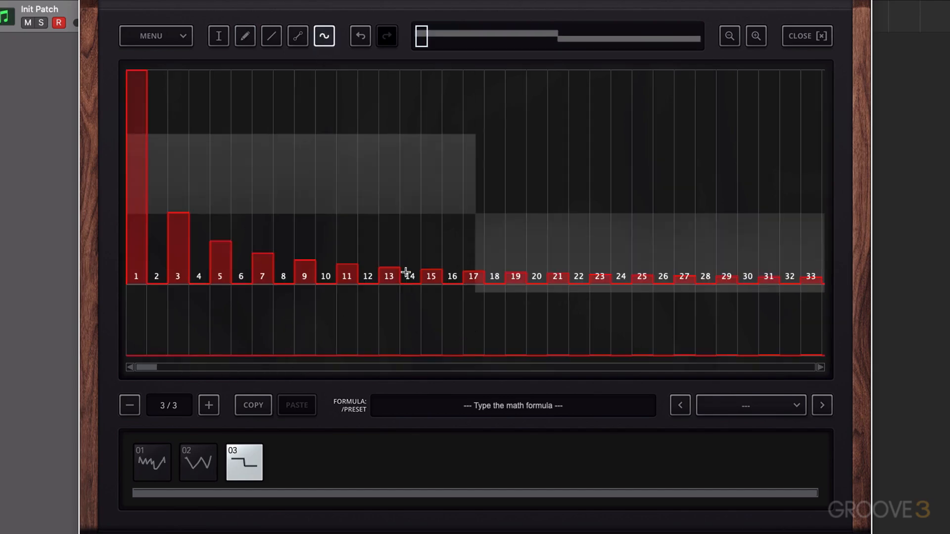
scroll(406, 272, "up", 2)
left_click(729, 35)
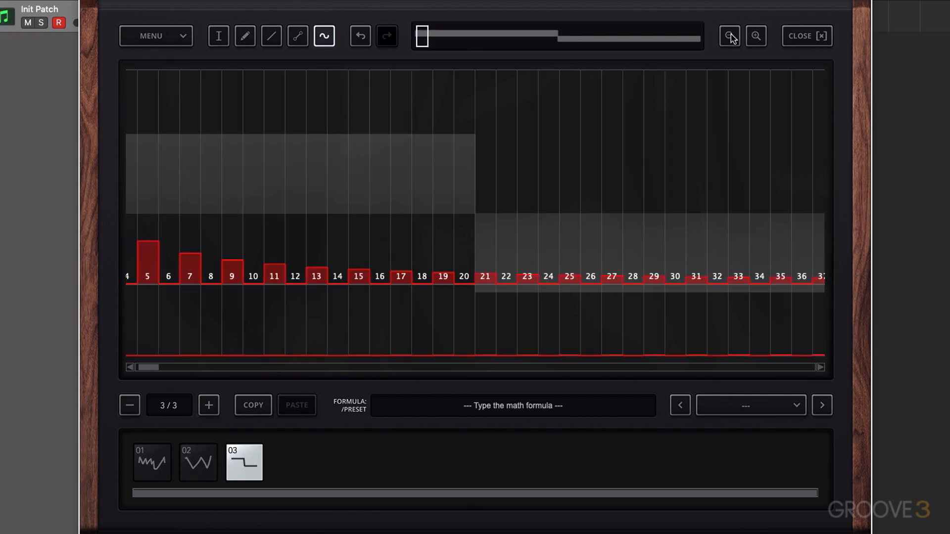
left_click(730, 36)
mouse_move(307, 260)
left_mouse_down()
mouse_move(388, 253)
mouse_move(621, 270)
left_mouse_up()
- Raise the phases of harmonics 9, 13, 20, 23, 31, 38, 41, 42 and 46 in waveform 03
left_click(363, 303)
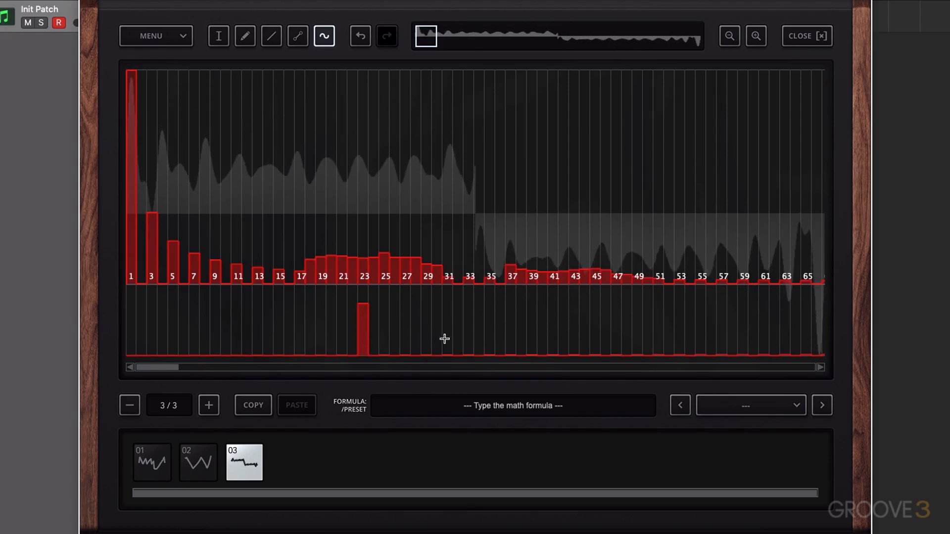
left_click(447, 321)
left_click(330, 311)
left_click(564, 303)
left_click(553, 308)
left_click(521, 310)
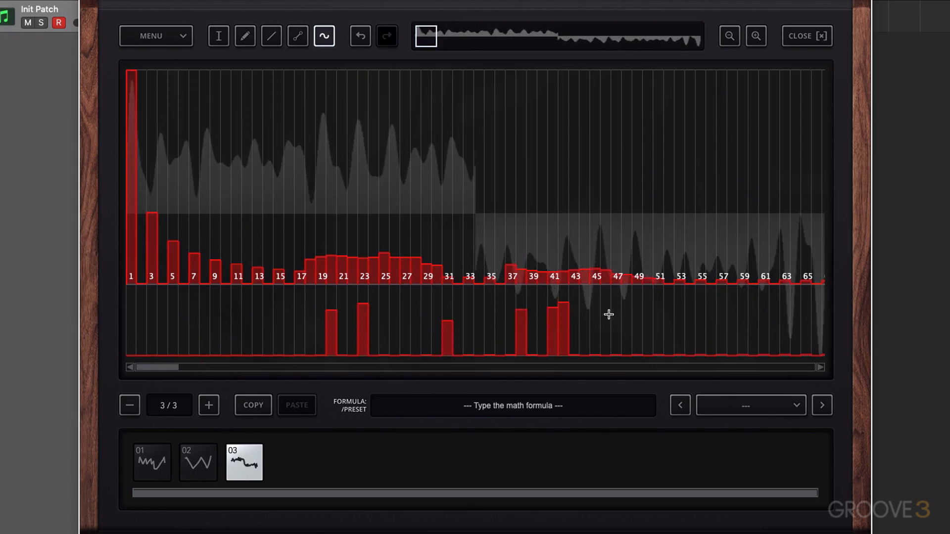
left_click(606, 308)
left_click(258, 319)
left_click(261, 315)
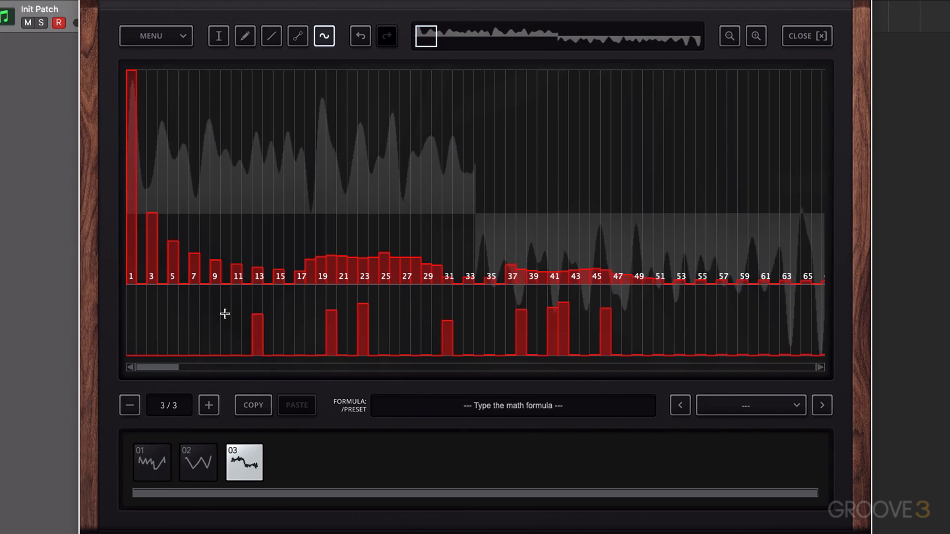
left_click(214, 308)
left_click(216, 302)
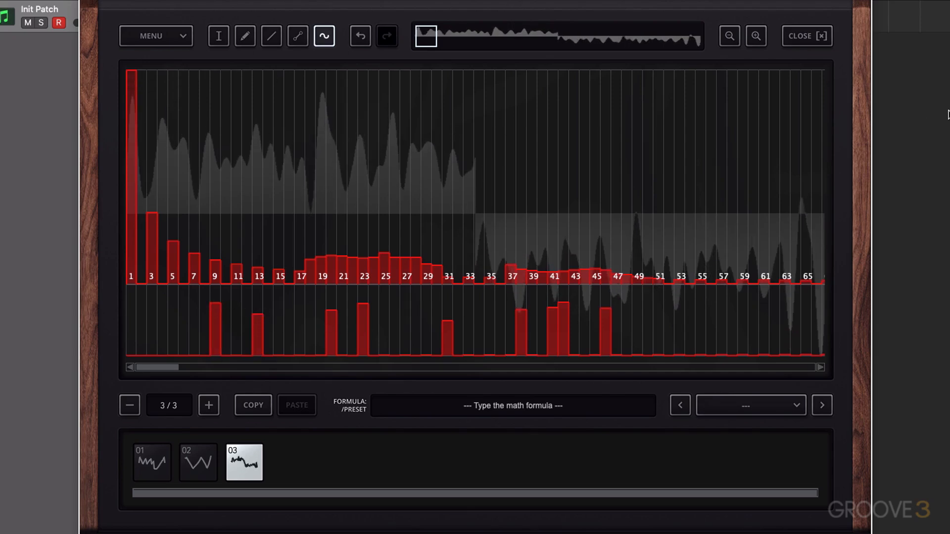
- Close the wavetable editor and turn the oscillator's wavetable position up to maximum
left_click(816, 36)
left_click_drag(235, 205, 251, 178)
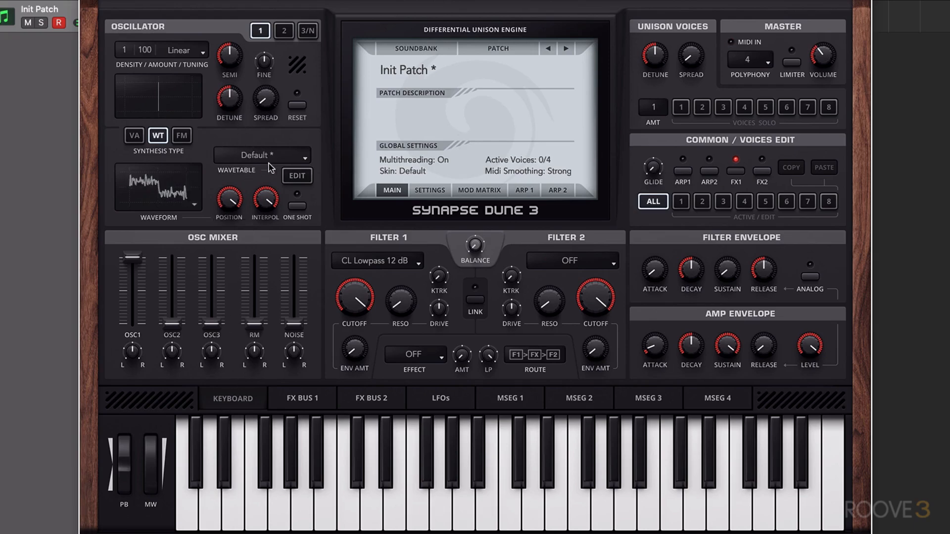
- Reopen the wavetable editor and compare the shapes of waveforms 01, 02 and 03
left_click(294, 173)
left_click(147, 464)
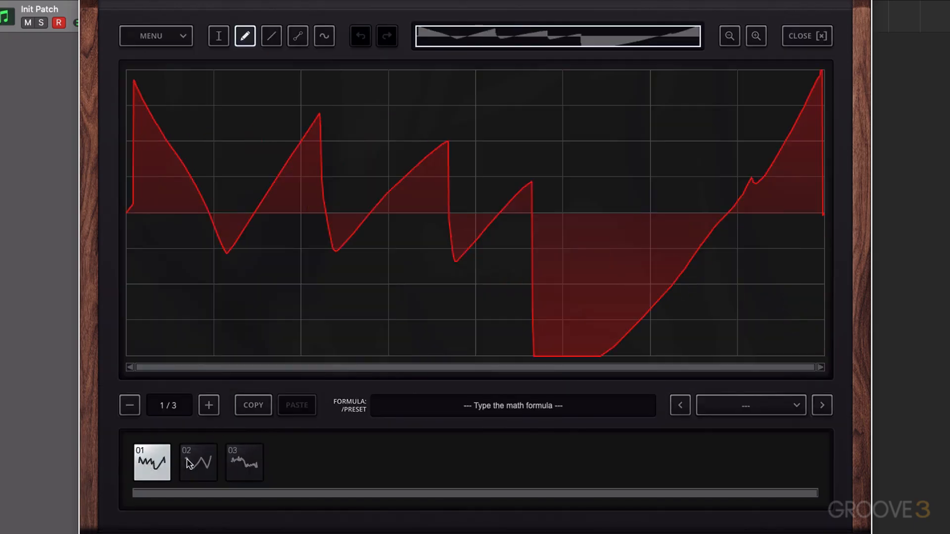
left_click(190, 464)
left_click(241, 464)
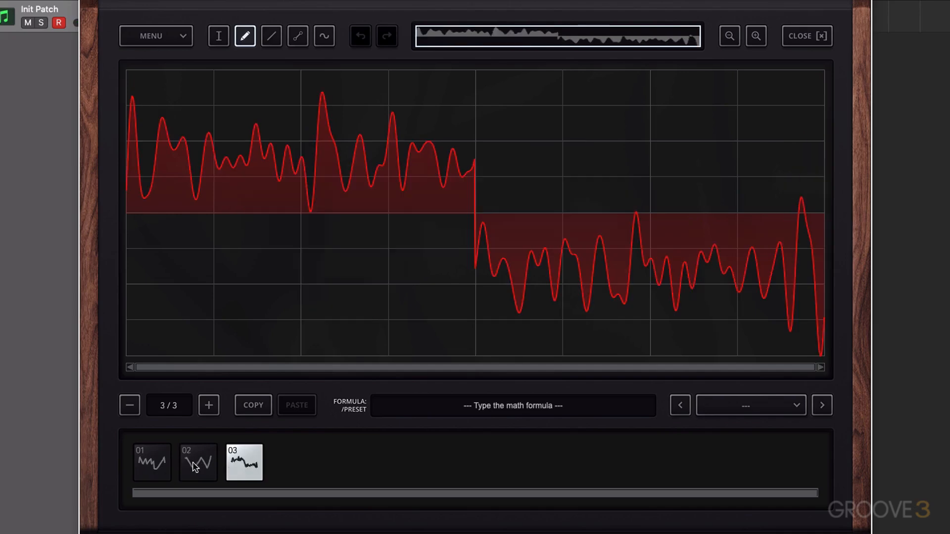
left_click(152, 466)
left_click(193, 463)
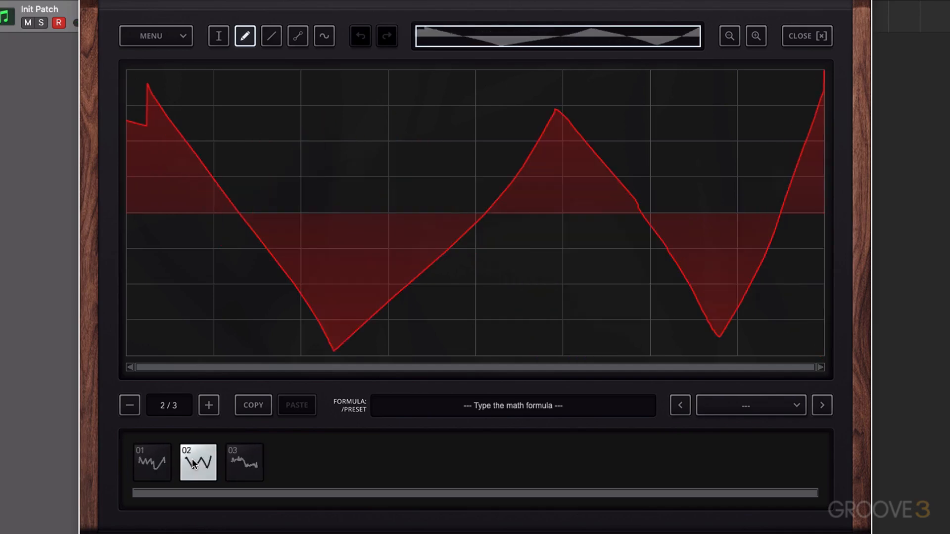
left_click(234, 461)
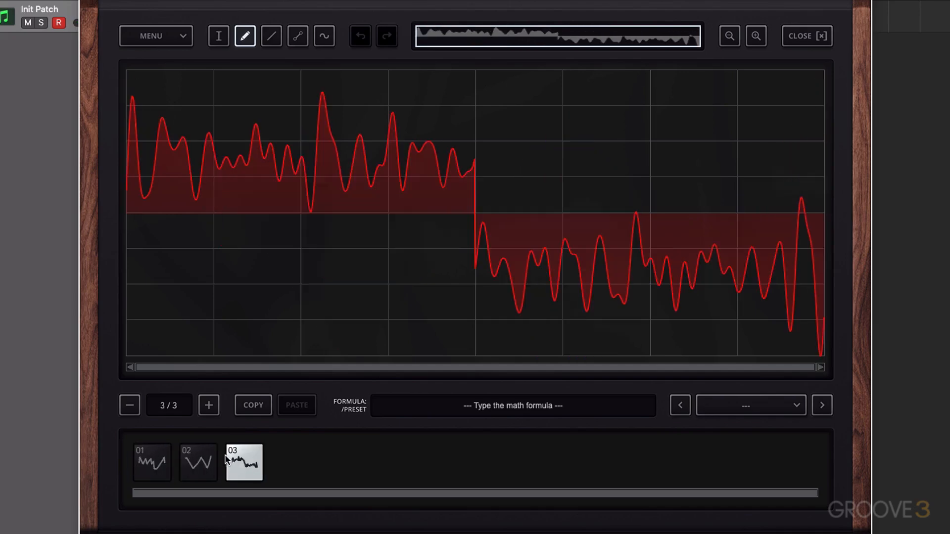
left_click(196, 463)
left_click(152, 465)
left_click(190, 464)
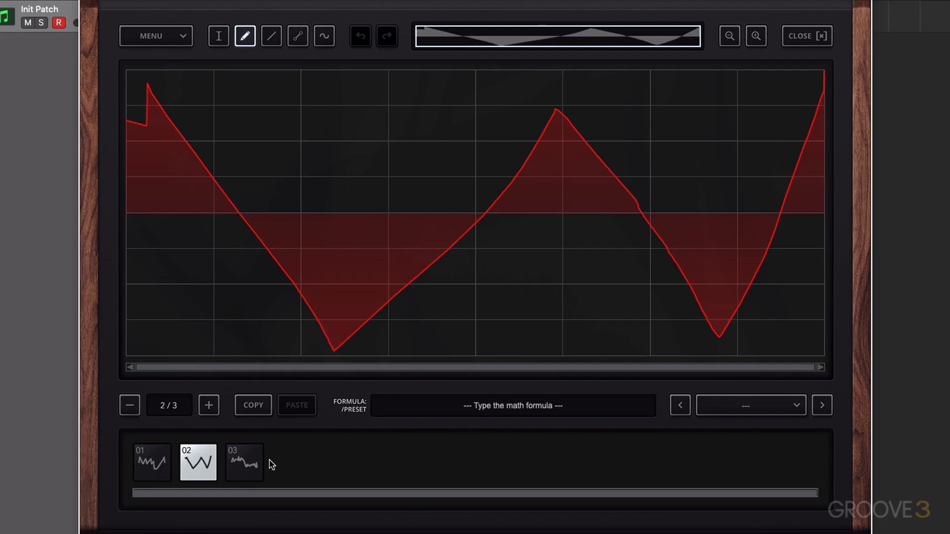
- Add a fourth waveform and paste a copy of waveform 03 into it
left_click(209, 406)
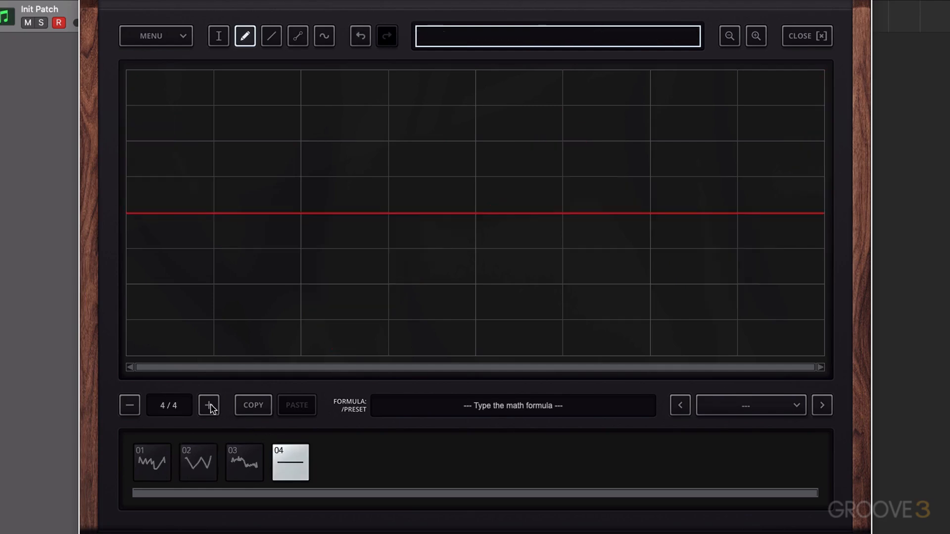
left_click(243, 461)
left_click(252, 407)
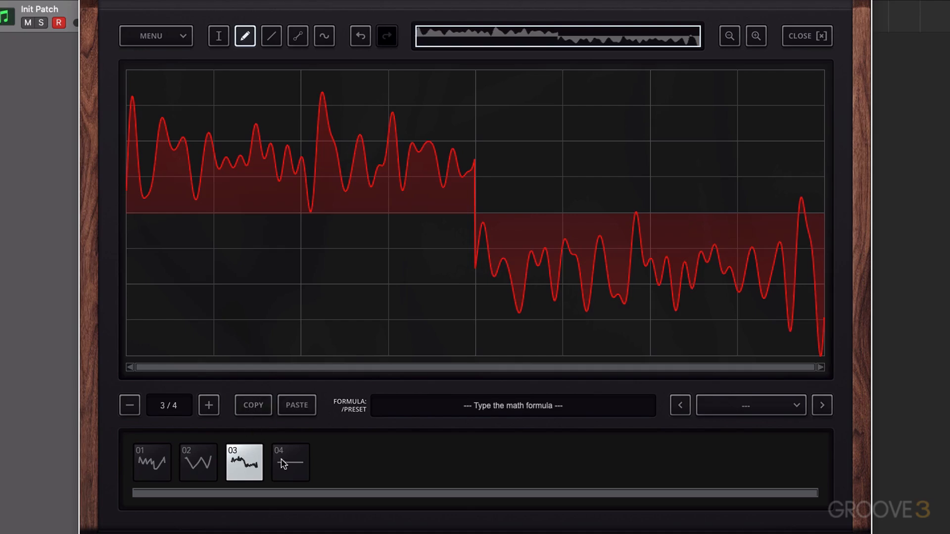
left_click(282, 463)
left_click(299, 411)
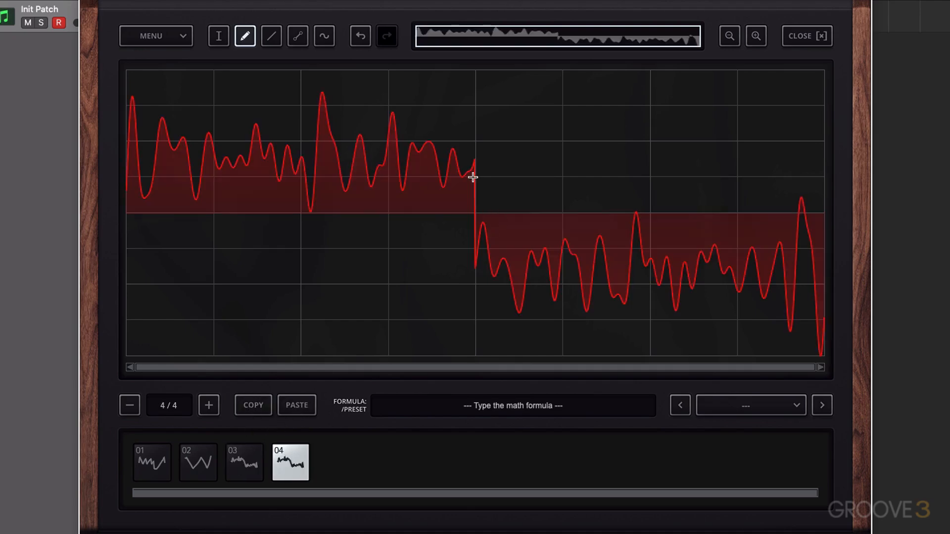
- Redraw the second half of waveform 04 freehand with a long rising ramp and a steep falling slope near the end
mouse_move(476, 200)
left_mouse_down()
mouse_move(649, 85)
mouse_move(859, 352)
left_mouse_up()
scroll(648, 85, "up", 2)
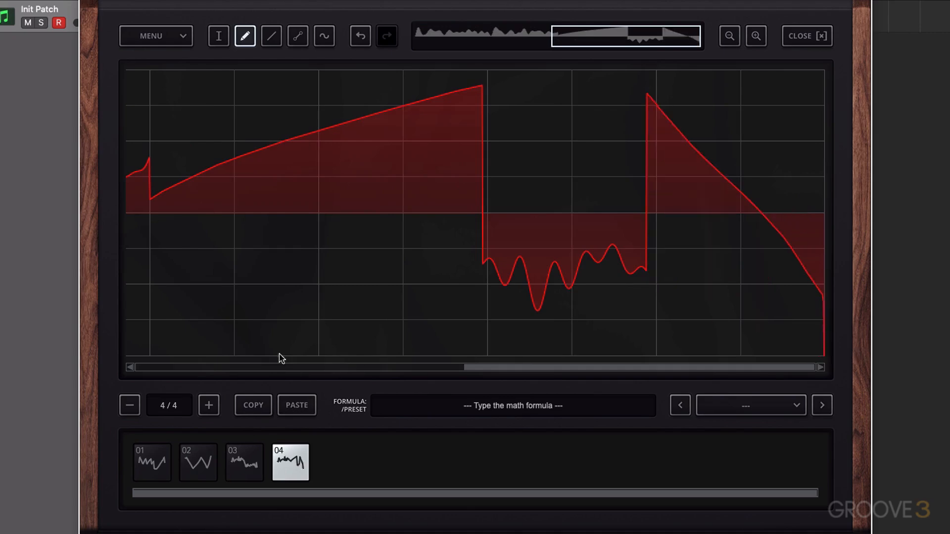
- Close the editor and sweep the wavetable position to audition the four waveforms
left_click(807, 37)
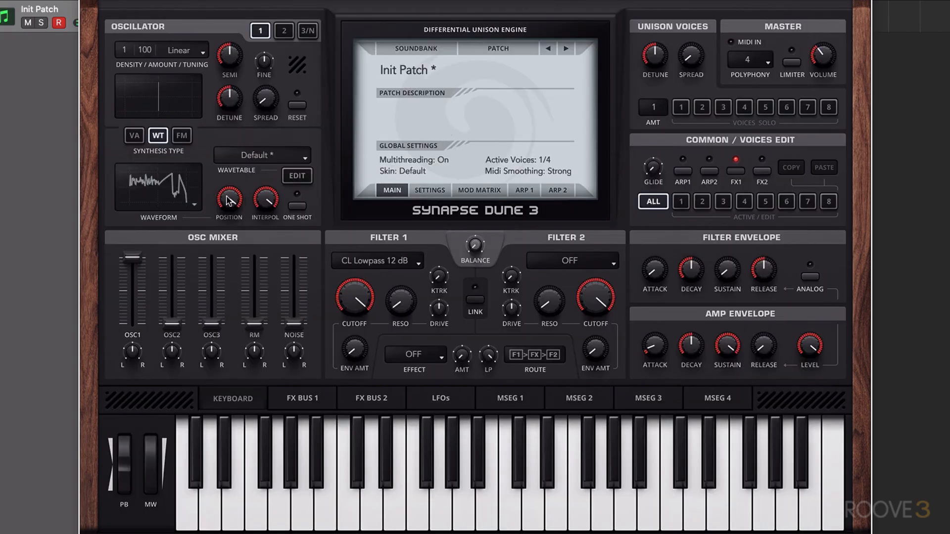
mouse_move(229, 200)
left_mouse_down()
mouse_move(229, 218)
mouse_move(229, 199)
left_mouse_up()
- Reopen the wavetable editor and rearrange the waveforms, swapping 04 with 02 and back, and 01 with 03
left_click(297, 176)
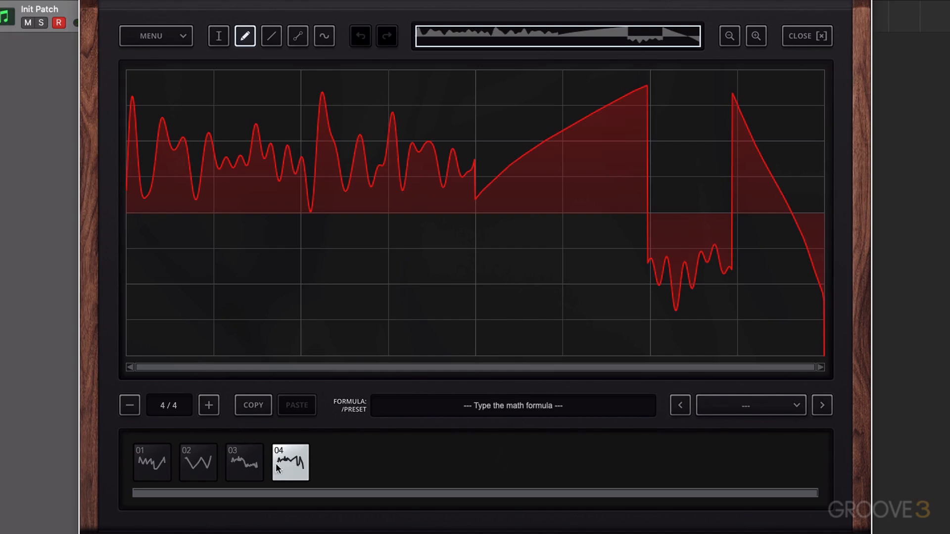
left_click_drag(277, 468, 198, 464)
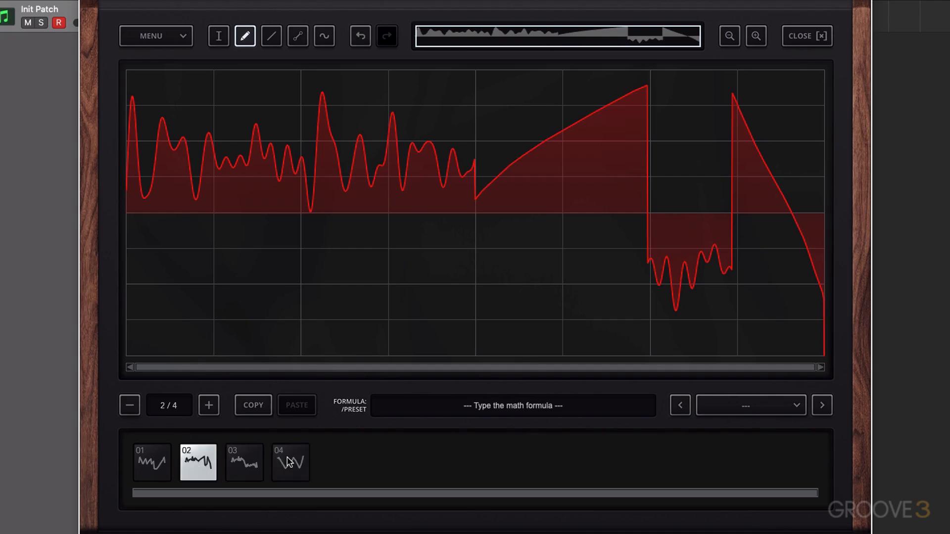
left_click_drag(289, 462, 254, 467)
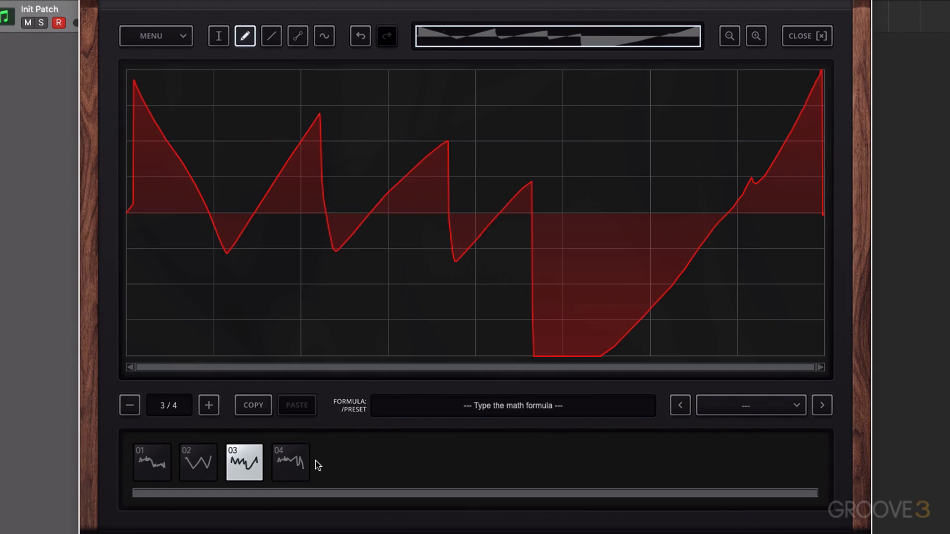
- Add a fifth waveform, generate it from the formula rnd(x), and close the wavetable editor
left_click(207, 405)
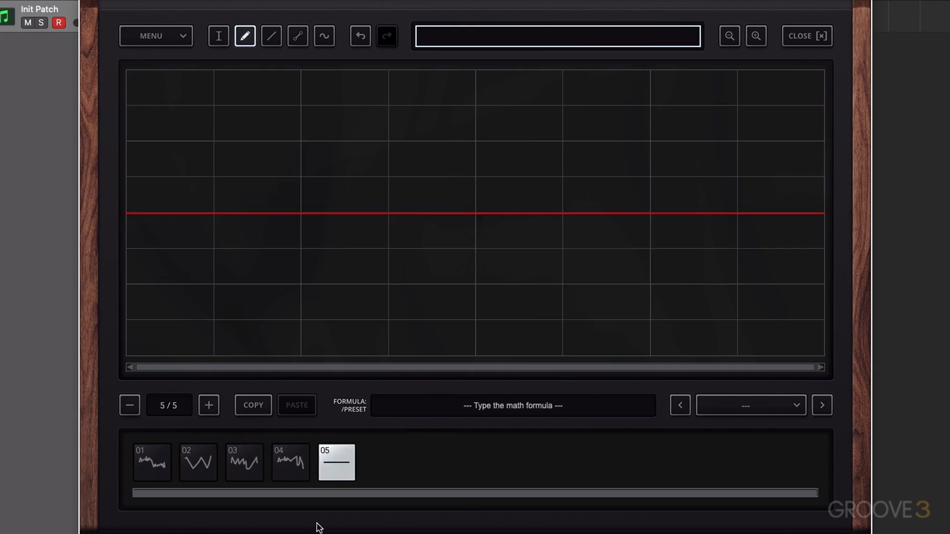
left_click(530, 406)
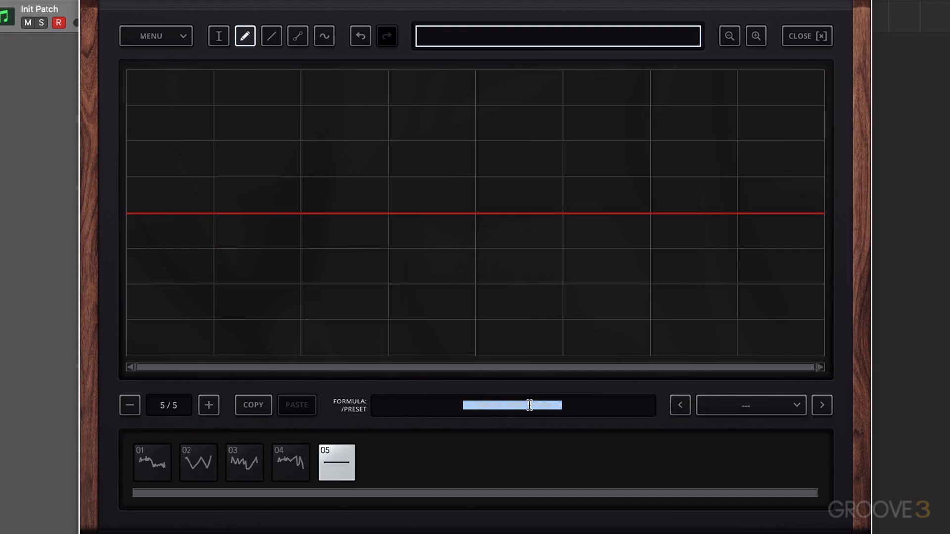
type("rnd")
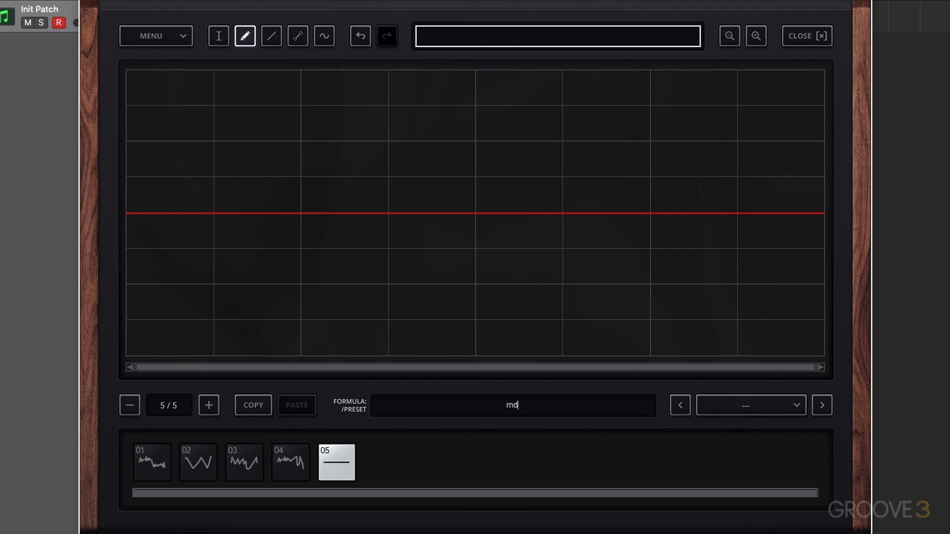
type("(x)")
key("Return")
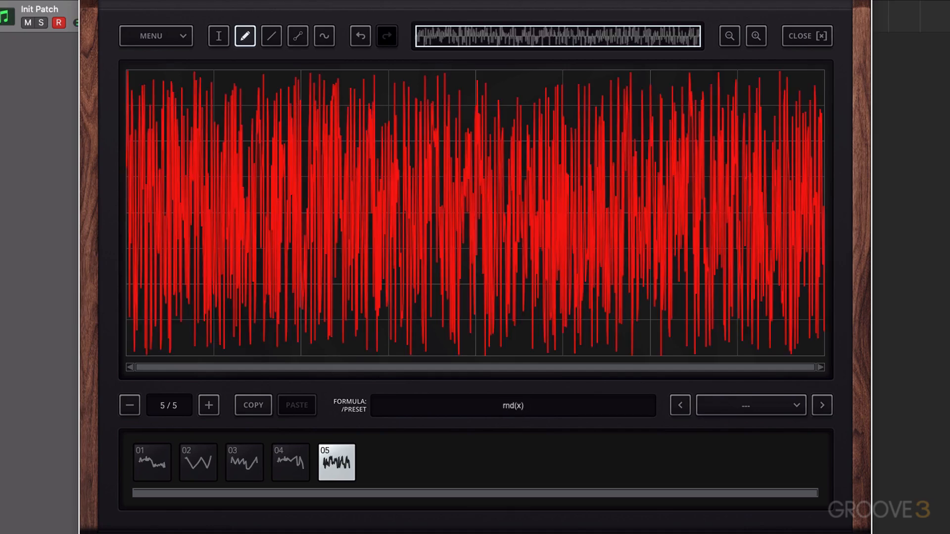
left_click(820, 35)
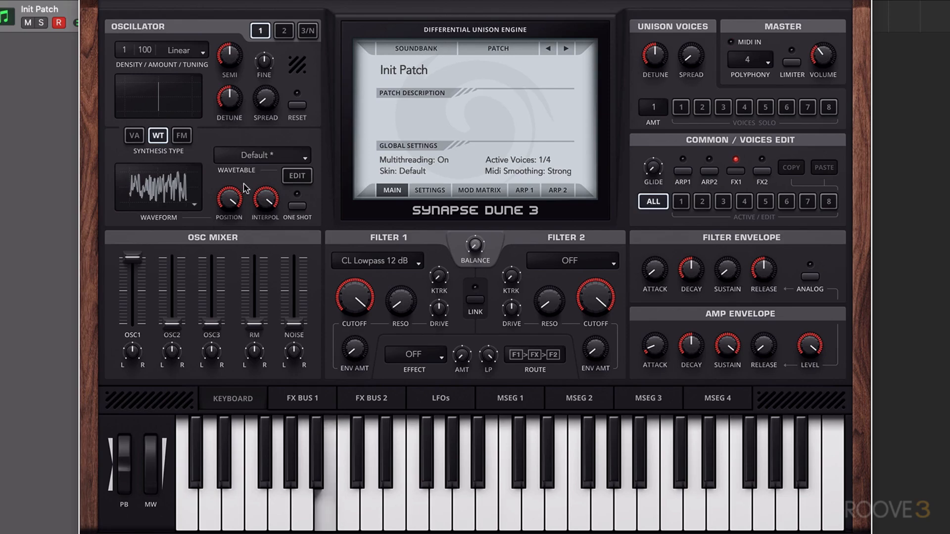
- Reopen the wavetable editor, add a sixth waveform and generate it from the formula abs(x)
left_click(297, 175)
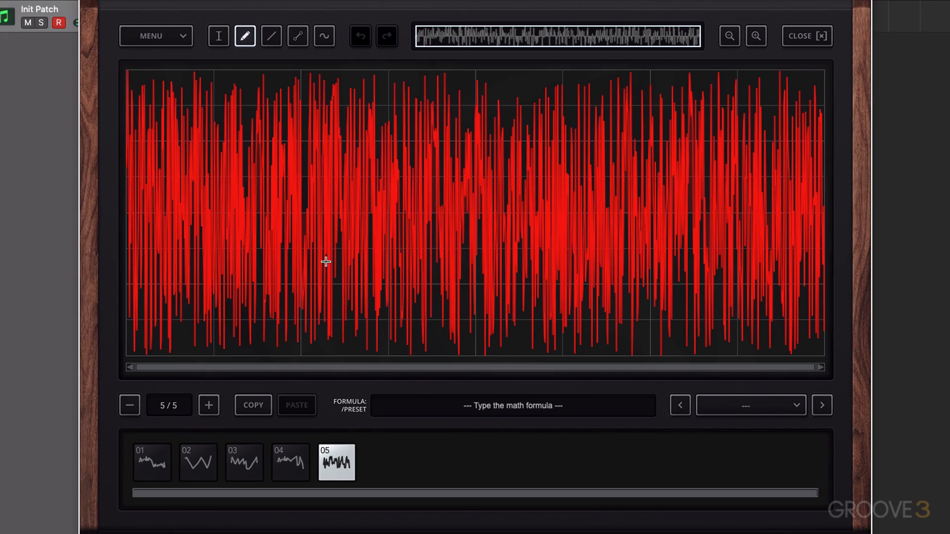
left_click(208, 406)
left_click(528, 415)
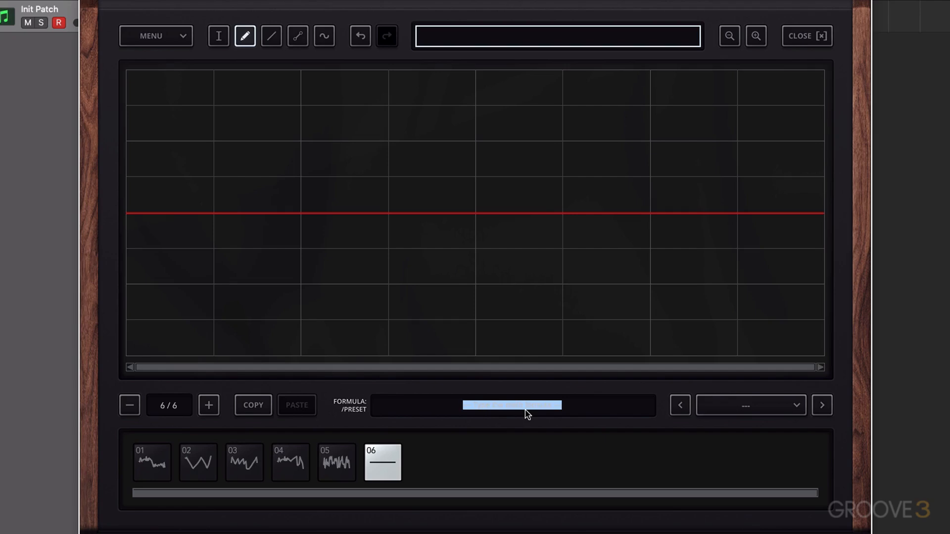
type("abs(x")
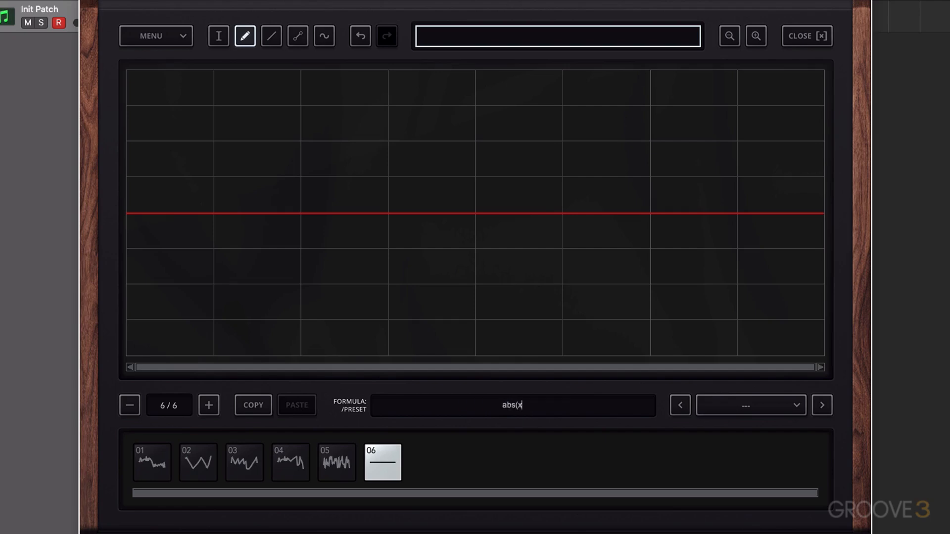
type(")")
key("Return")
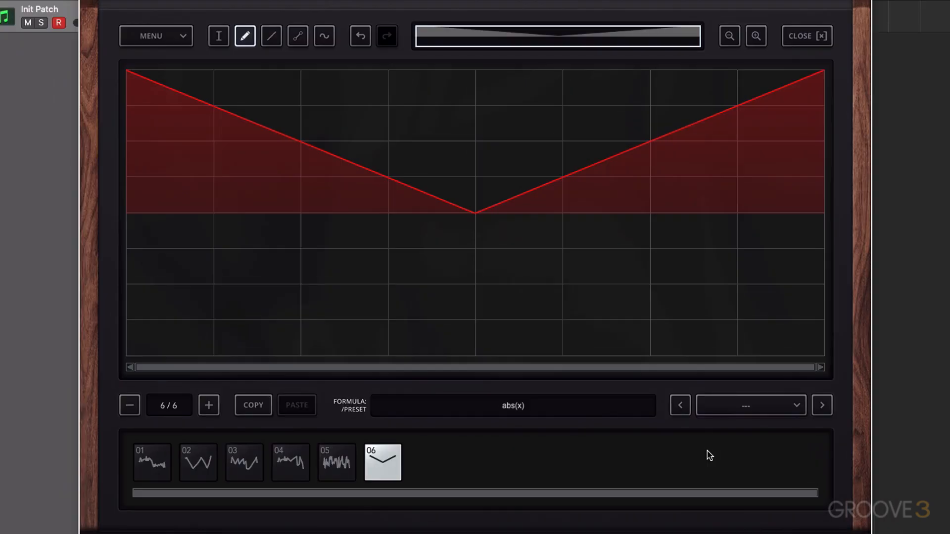
- Load the Sine preset into waveform 06 and replace it with the Bell 1 preset
left_click(797, 406)
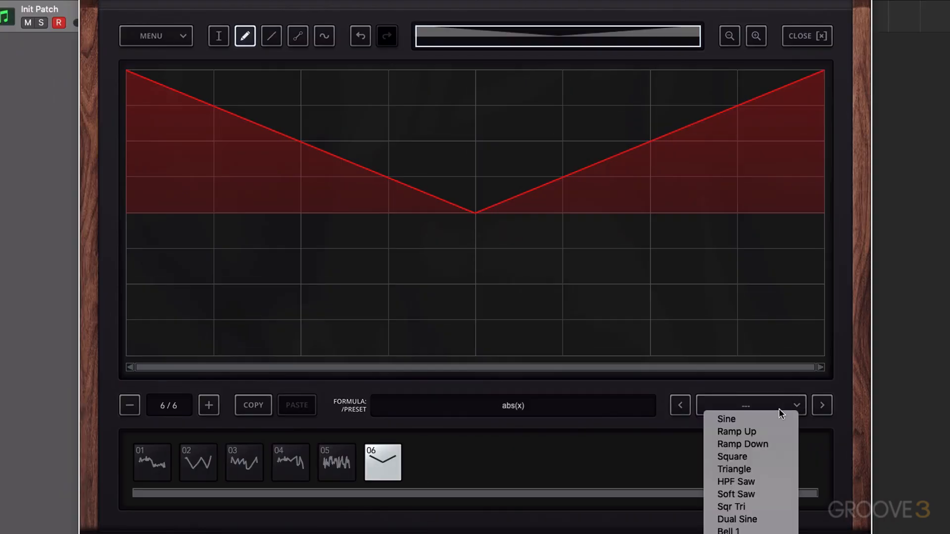
left_click(772, 419)
left_click(797, 405)
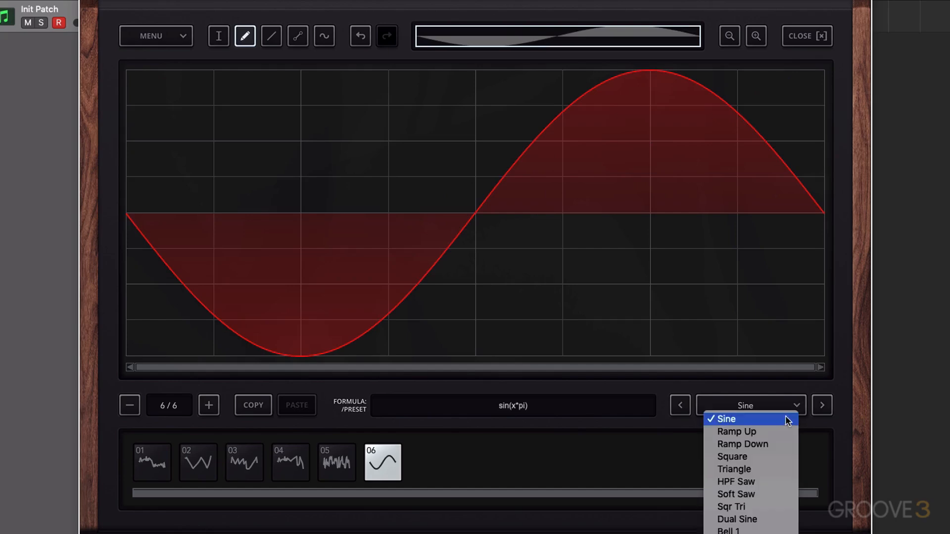
left_click(737, 528)
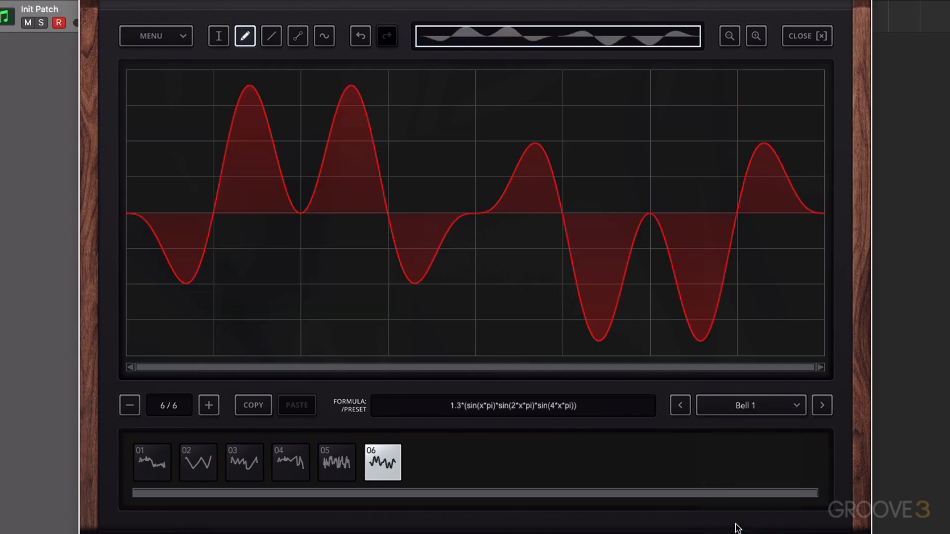
- Step waveform 06 through neighbouring presets such as Bell 2, Dual Sine and Sqr Tri, and return to Bell 1
left_click(822, 405)
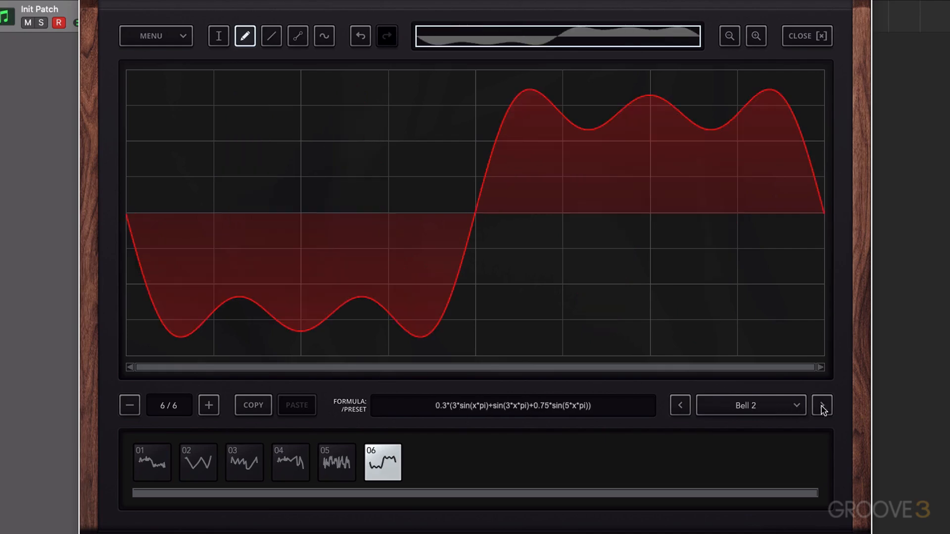
left_click(680, 407)
left_click(680, 407)
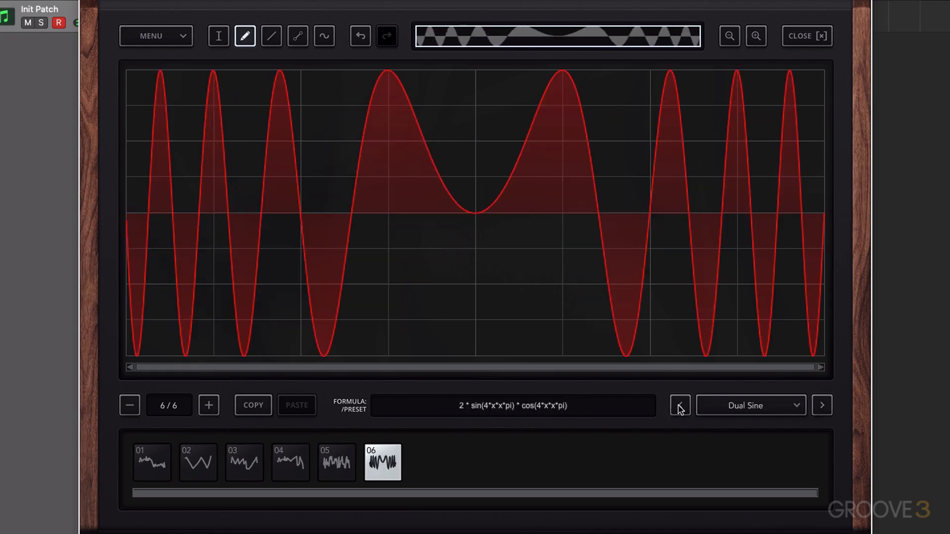
left_click(680, 407)
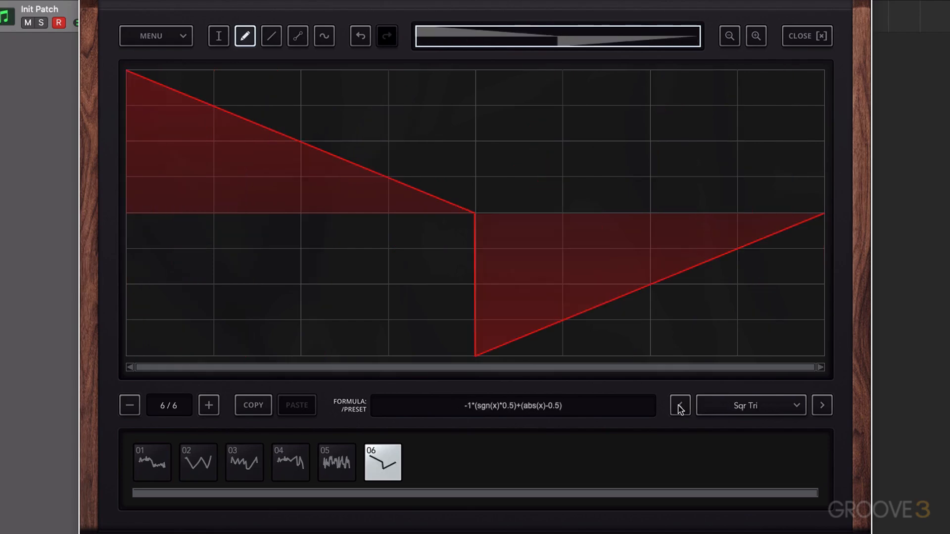
left_click(679, 406)
left_click(821, 405)
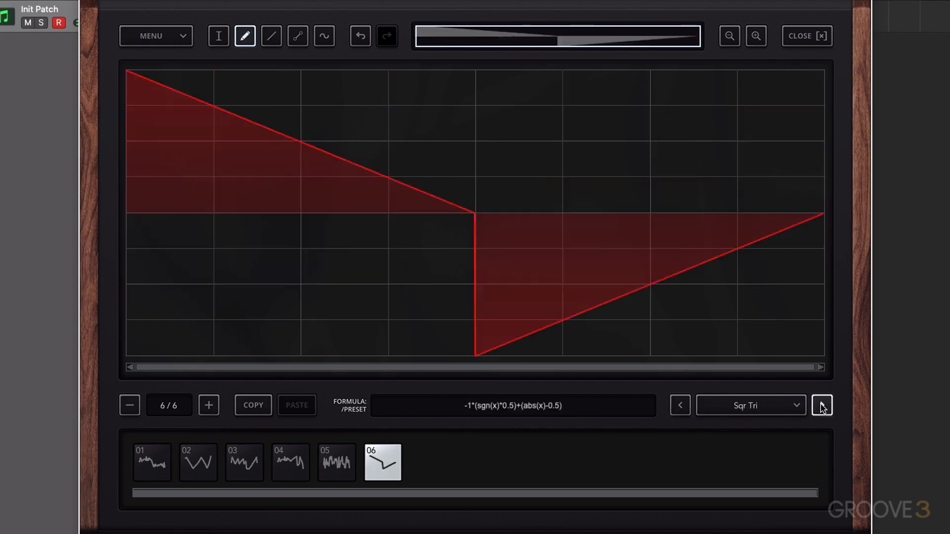
left_click(822, 406)
- Close the editor and sweep the wavetable position to audition the six waveforms
left_click(812, 36)
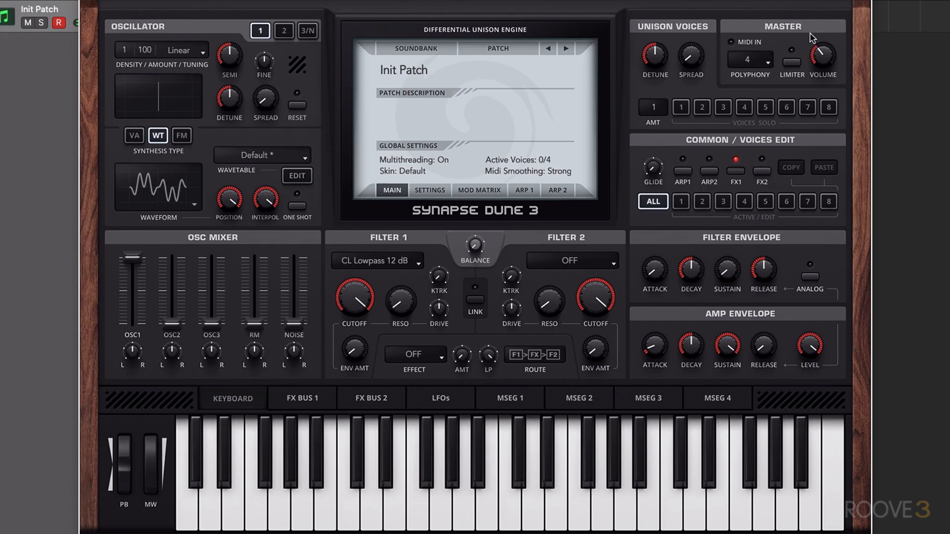
left_click_drag(231, 199, 267, 167)
- Route LFO 1 to Osc 1 WT Position in the first mod matrix slot with an amount of +77
left_click(480, 191)
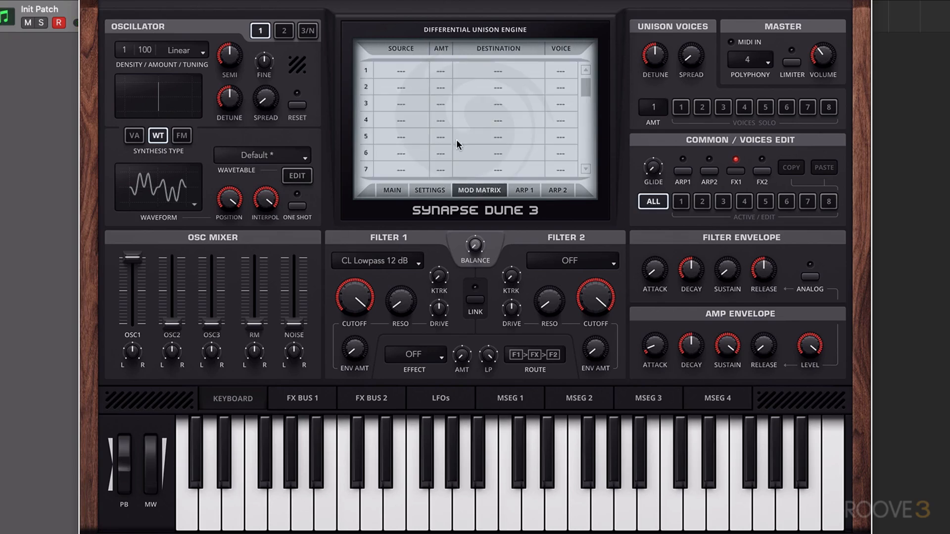
left_click(403, 73)
left_click(416, 372)
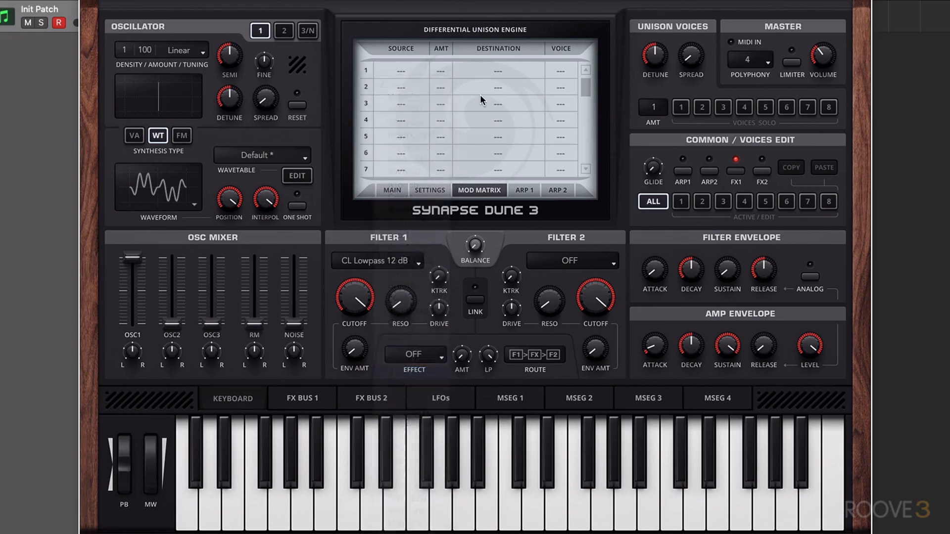
left_click(499, 70)
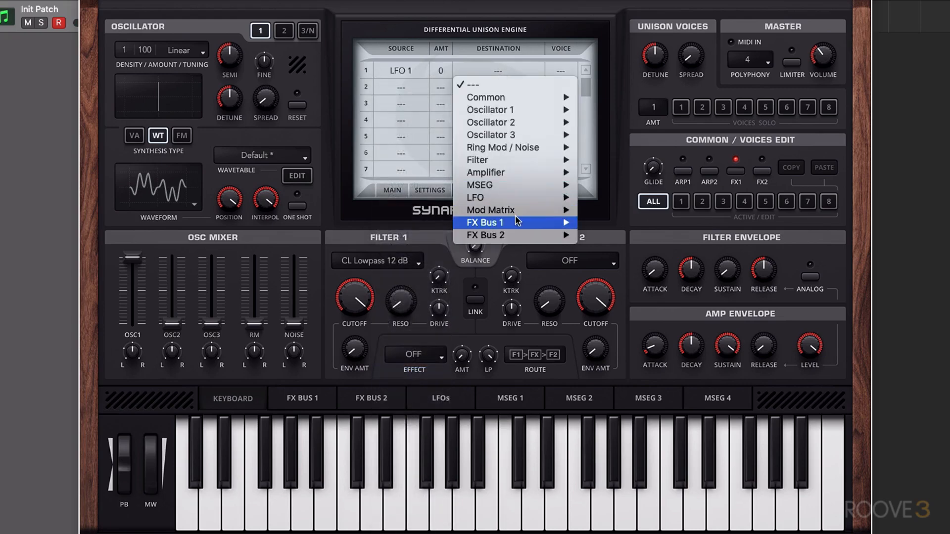
mouse_move(512, 110)
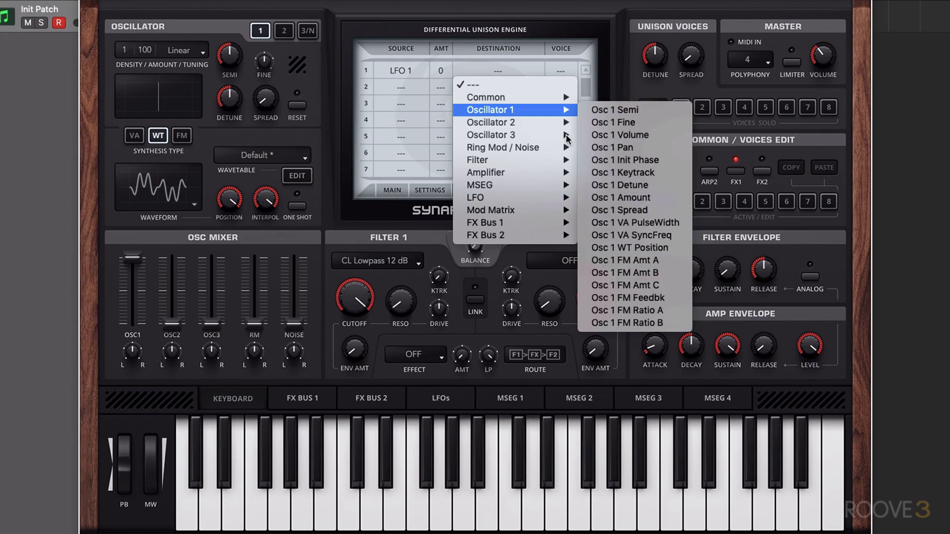
left_click(638, 247)
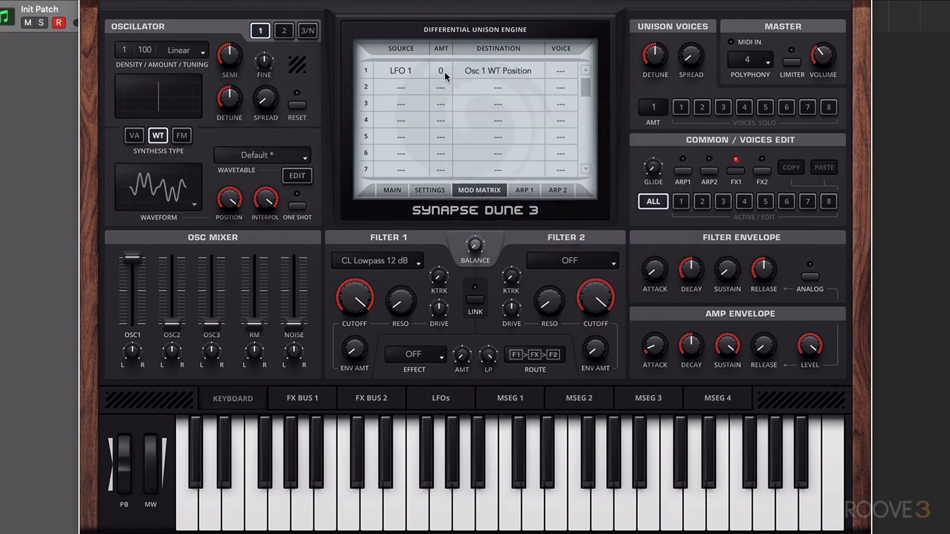
left_click_drag(445, 58, 450, 49)
- Slow the LFO 1 rate well below its midpoint and raise the wavetable position modulation amount to +100
left_click(439, 400)
mouse_move(149, 461)
left_mouse_down()
mouse_move(151, 439)
mouse_move(158, 451)
left_mouse_up()
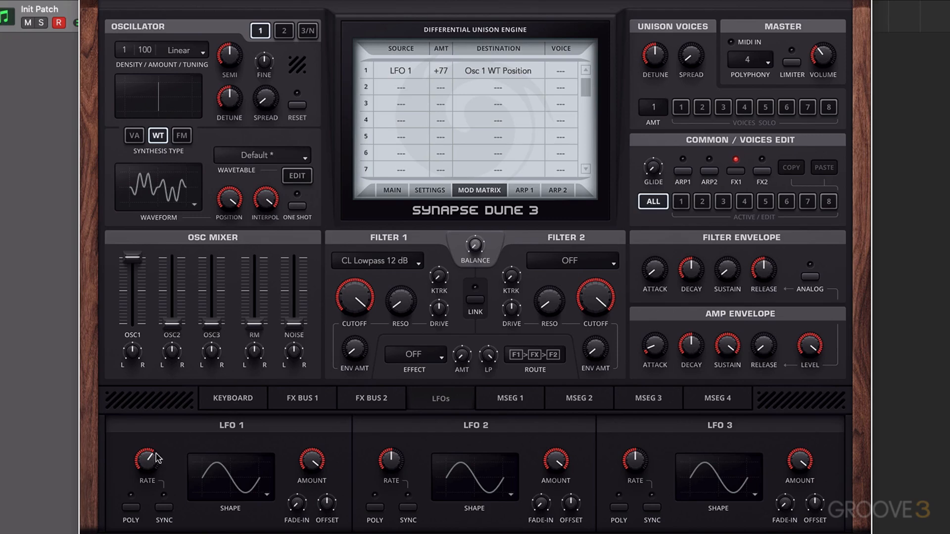
left_click_drag(159, 459, 151, 477)
left_click_drag(444, 70, 448, 4)
left_click_drag(158, 458, 155, 470)
- Thicken oscillator 1 with a density of 8 and a wider spread, and readjust the LFO 1 rate
left_click_drag(128, 54, 134, 20)
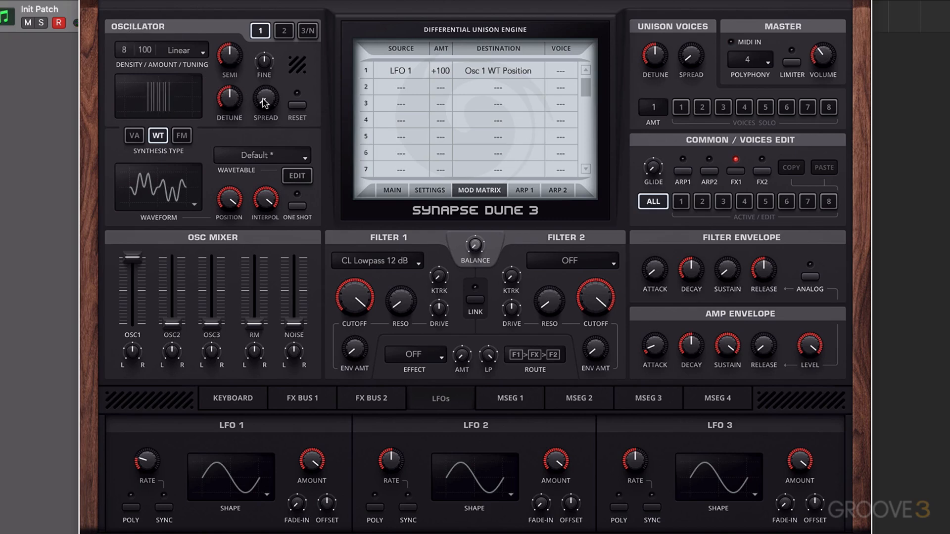
mouse_move(264, 103)
left_mouse_down()
mouse_move(270, 79)
mouse_move(268, 105)
mouse_move(262, 88)
left_mouse_up()
mouse_move(145, 474)
left_mouse_down()
mouse_move(149, 444)
mouse_move(150, 471)
left_mouse_up()
- Activate the reverb and the Overdrive distortion on FX Bus 1, and turn up the distortion drive moderately
left_click(309, 402)
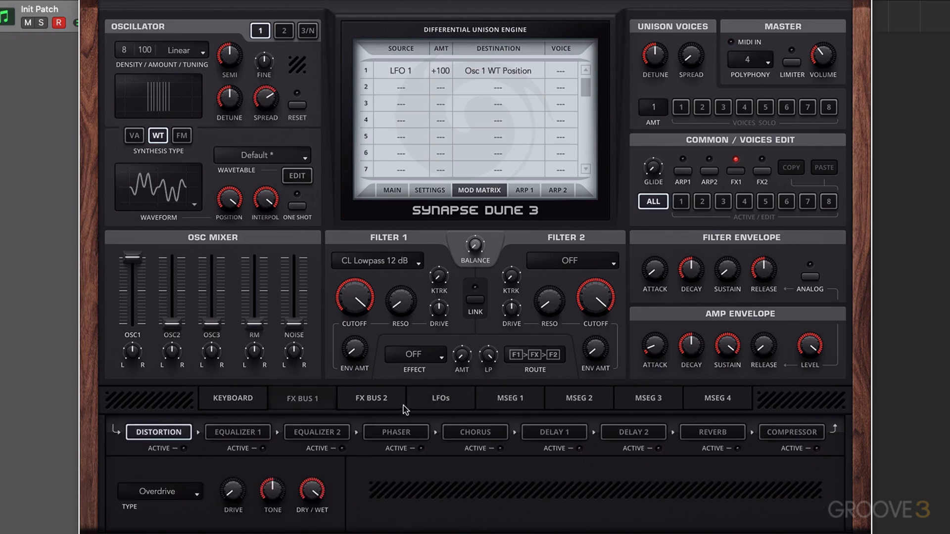
left_click(738, 449)
left_click(184, 449)
left_click_drag(239, 488, 240, 459)
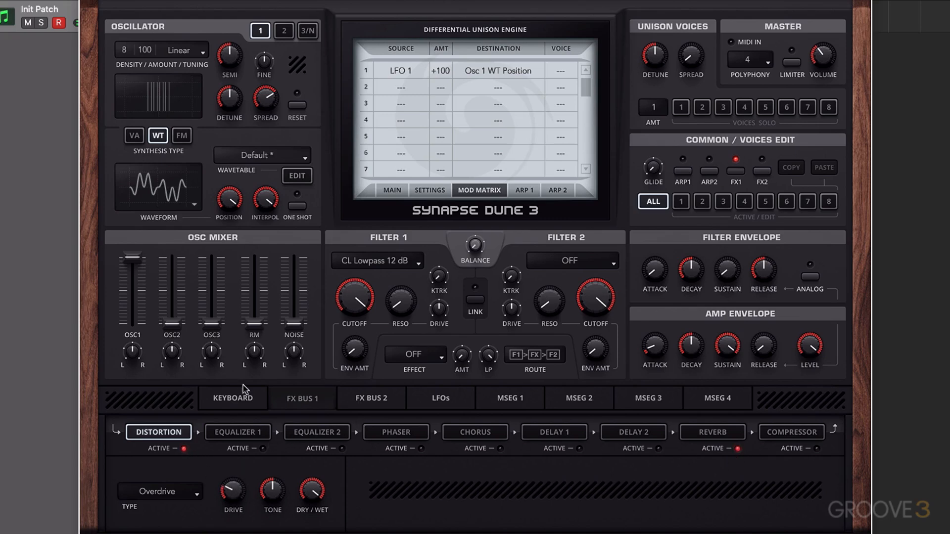
- Set oscillator 1's unison tuning to Minor
left_click(193, 52)
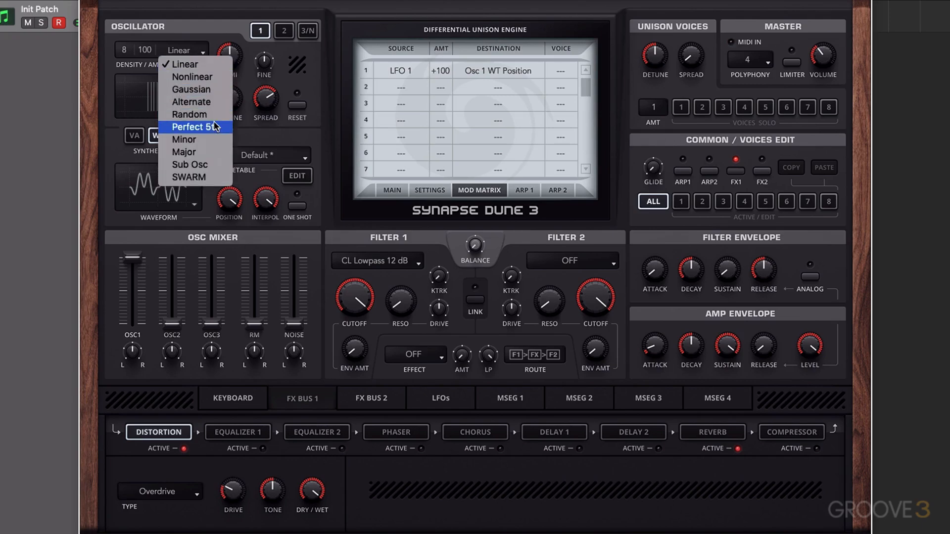
left_click(215, 140)
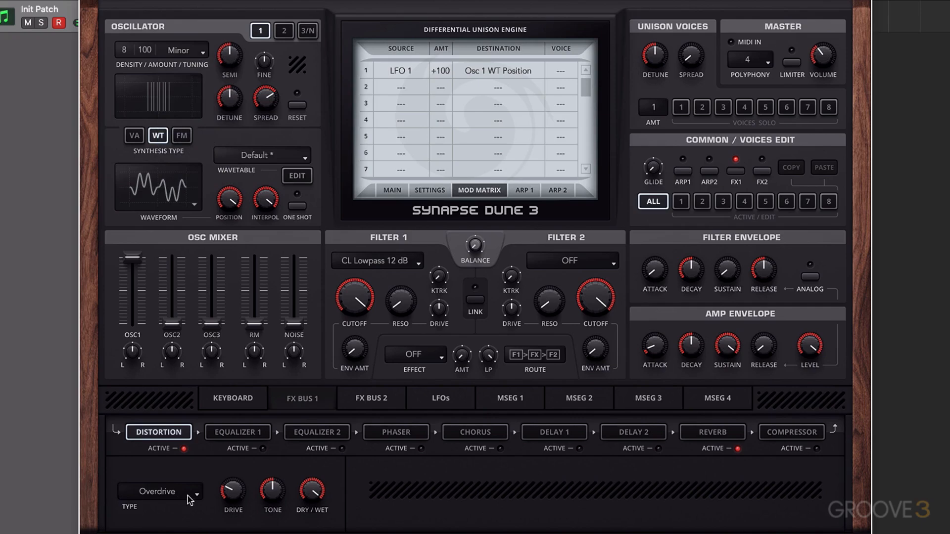
- Lower the Filter 1 cutoff to about halfway with some added resonance, and reduce the distortion drive
left_click_drag(355, 296, 356, 346)
mouse_move(401, 300)
left_mouse_down()
mouse_move(407, 281)
mouse_move(398, 290)
left_mouse_up()
left_click_drag(364, 301, 364, 299)
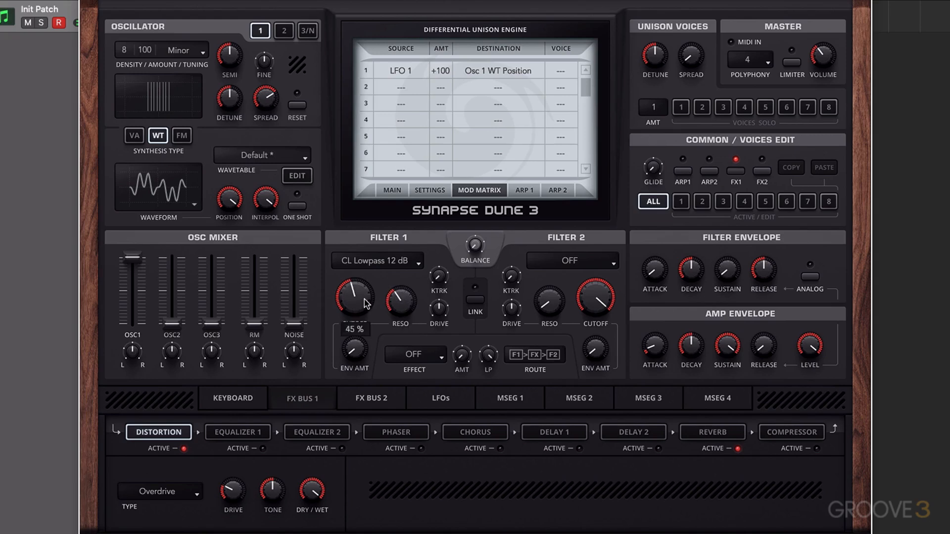
left_click_drag(234, 489, 237, 507)
mouse_move(364, 301)
left_mouse_down()
mouse_move(399, 319)
mouse_move(359, 300)
left_mouse_up()
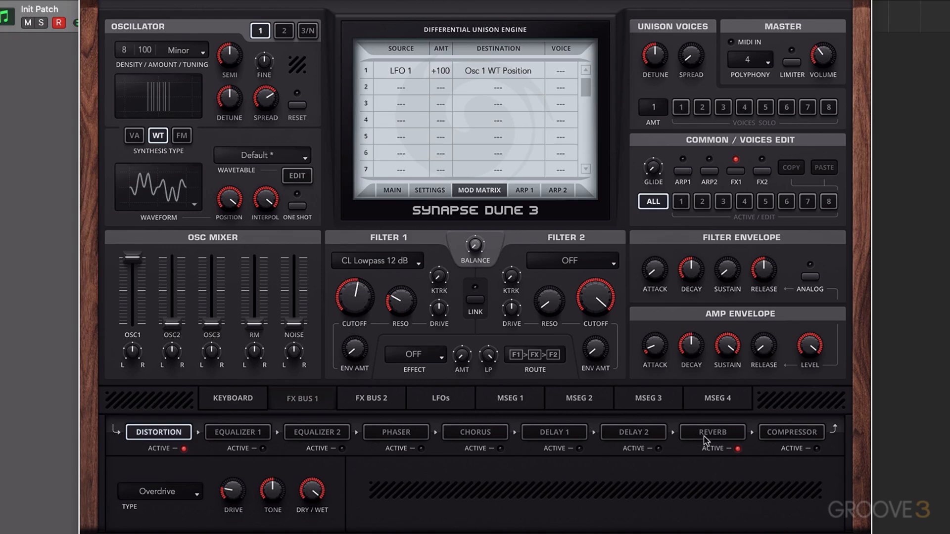
- Activate Delay 2 on FX Bus 1 and increase its dry/wet mix and feedback
left_click(639, 432)
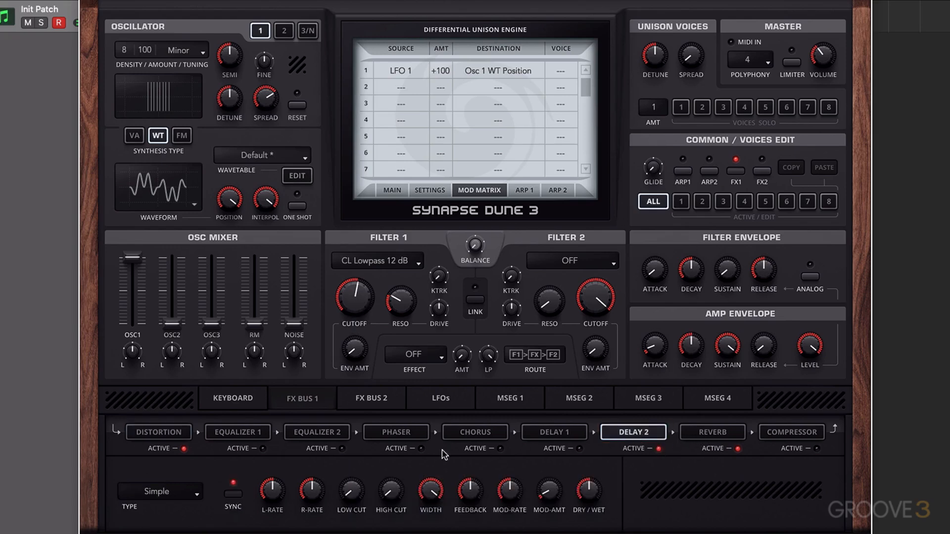
left_click_drag(587, 513, 585, 463)
left_click_drag(470, 495, 471, 474)
- Reopen the wavetable editor to review the six custom waveforms, and close it again
left_click(297, 175)
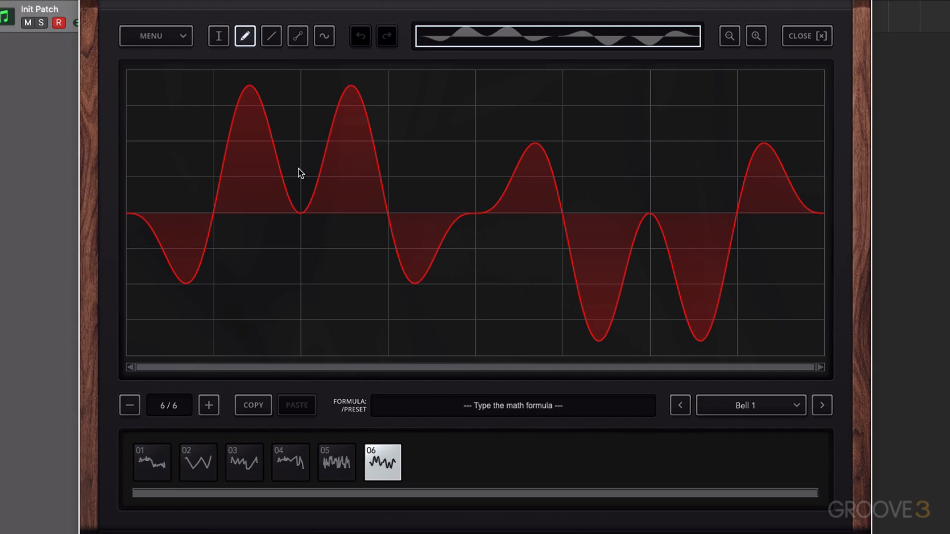
left_click(809, 36)
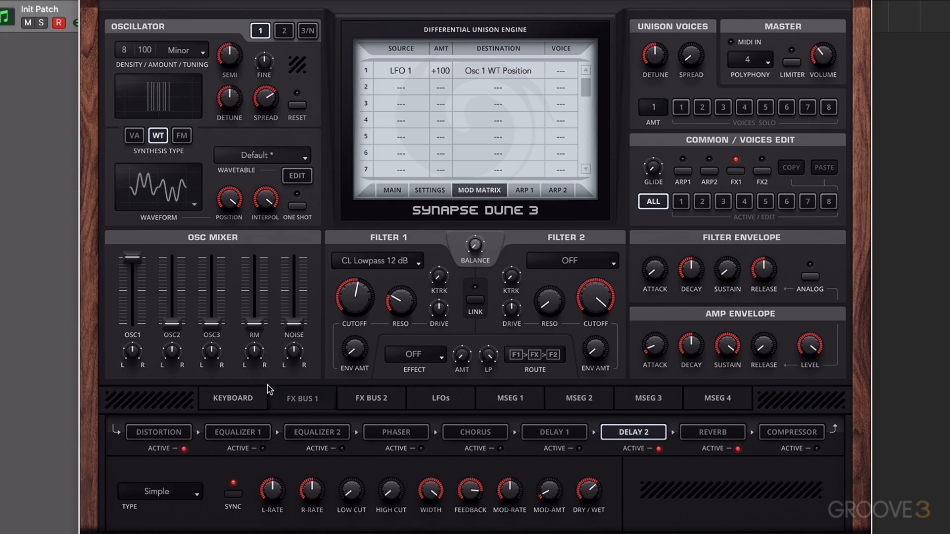
- Speed up LFO 1 to just below its middle rate and open the Filter 1 cutoff to about two-thirds
left_click(434, 402)
mouse_move(157, 455)
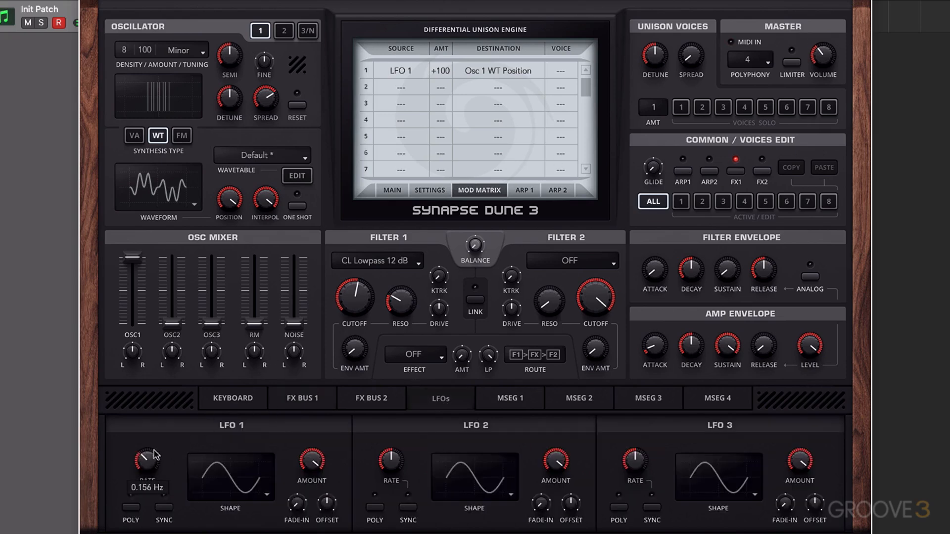
mouse_move(156, 455)
left_mouse_down()
mouse_move(151, 440)
mouse_move(150, 470)
left_mouse_up()
left_click_drag(362, 311, 362, 301)
left_click_drag(154, 469, 153, 472)
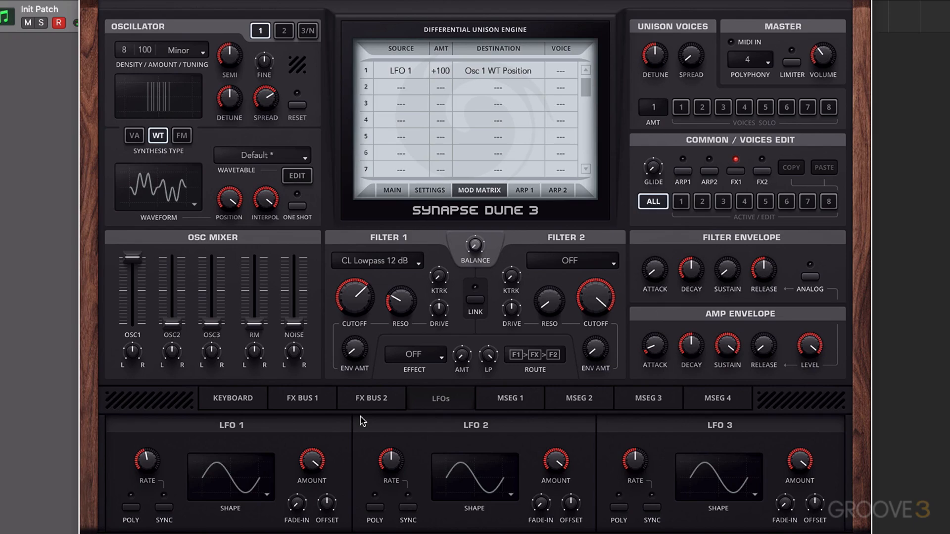
- Reopen the wavetable editor for oscillator 1 and replace the sixth waveform with the Ramp Down preset
left_click(298, 172)
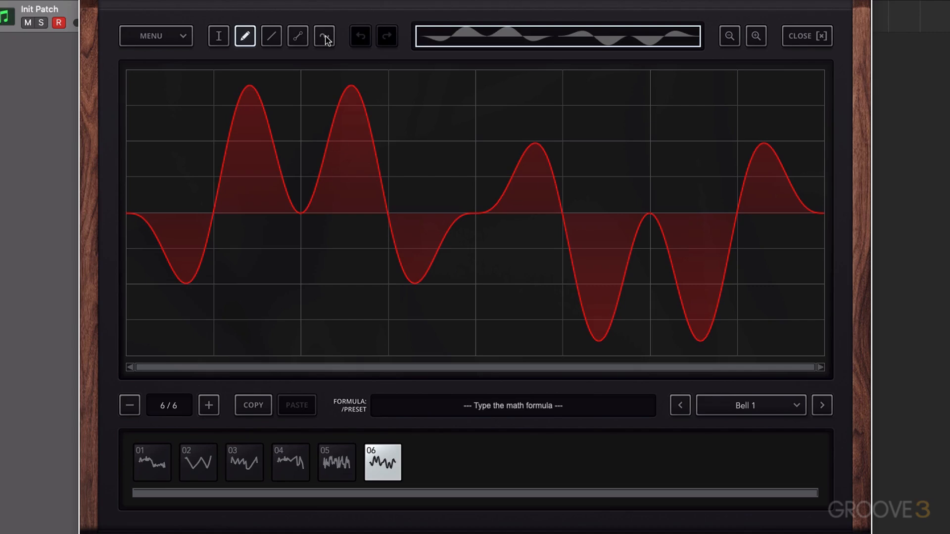
scroll(268, 232, "up", 2)
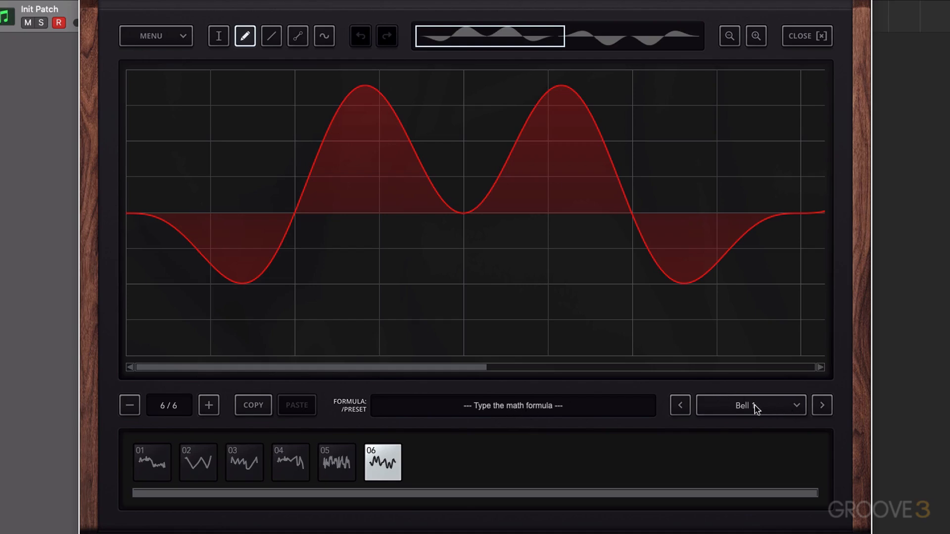
left_click(795, 407)
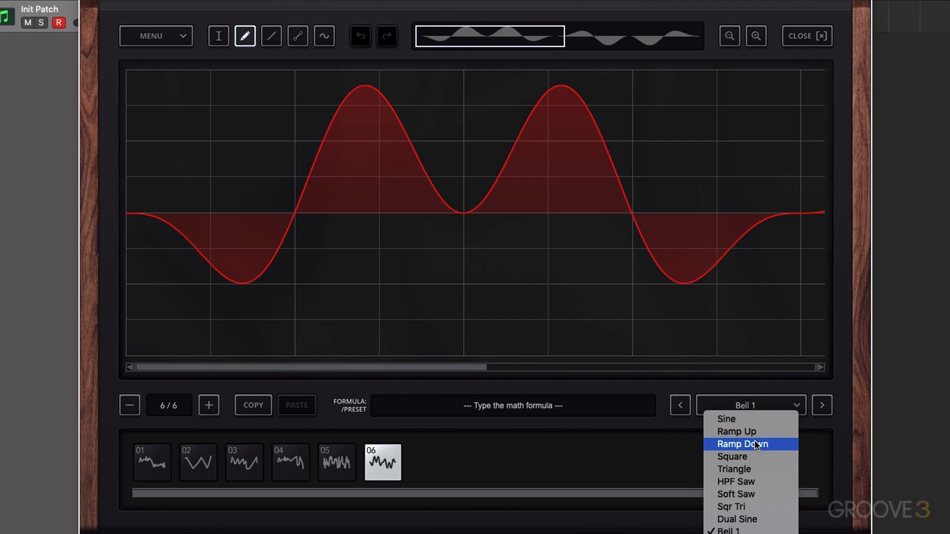
left_click(757, 445)
- Load the Vowel preset into the sixth waveform and close the wavetable editor
left_click(789, 406)
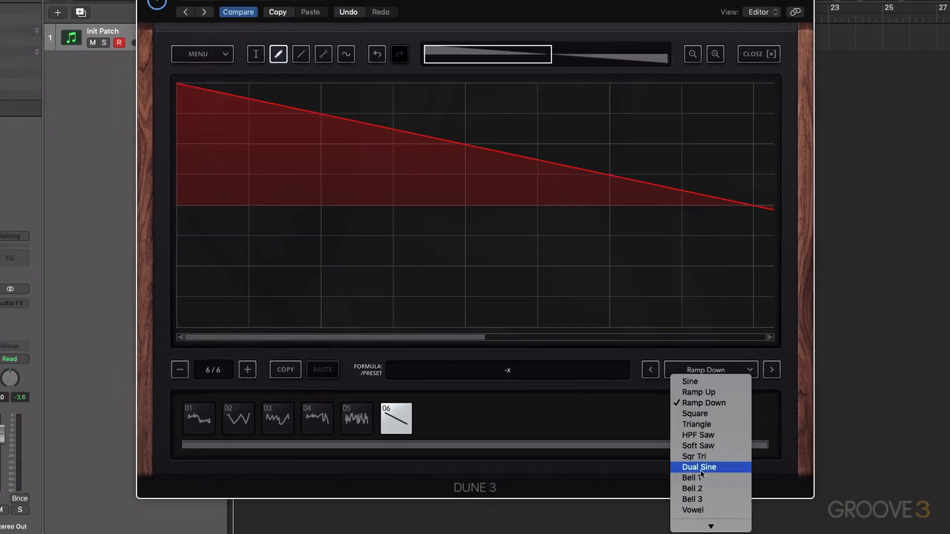
left_click(714, 505)
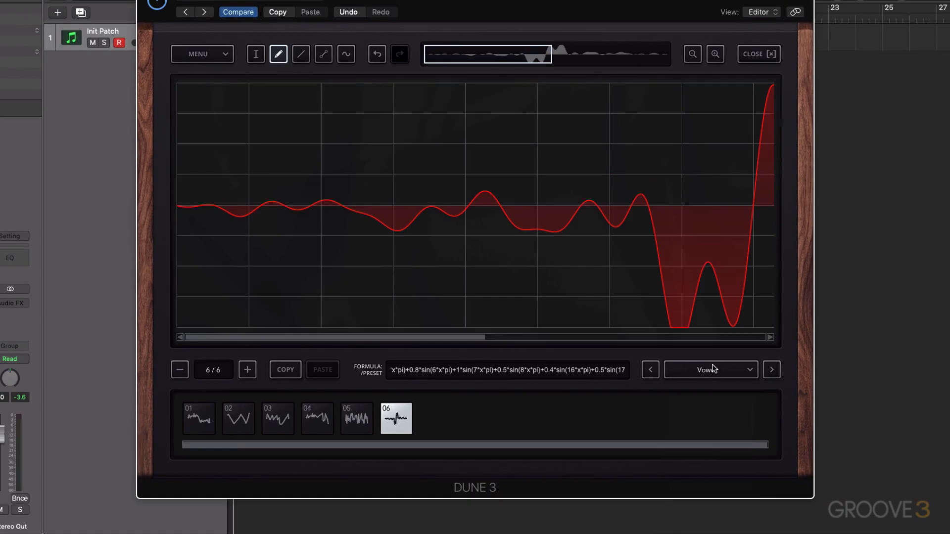
left_click(763, 56)
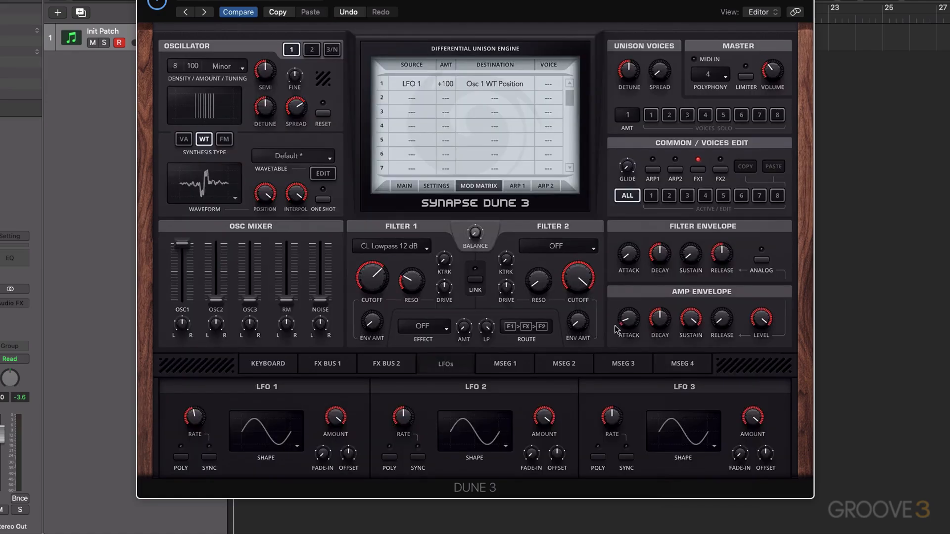